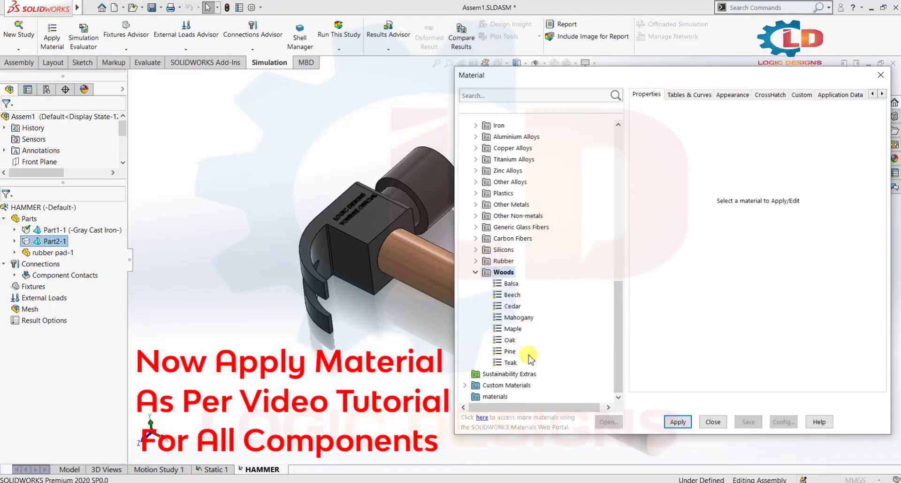
- Assign Balsa from the Woods category as the material of the handle, Part2-1
{"action": "left_click", "coordinate": [510, 284]}
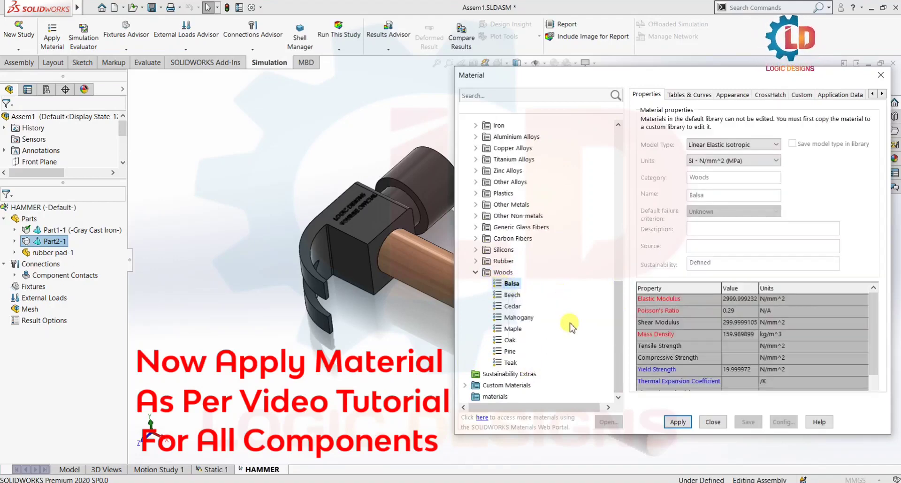
{"action": "left_click", "coordinate": [672, 424]}
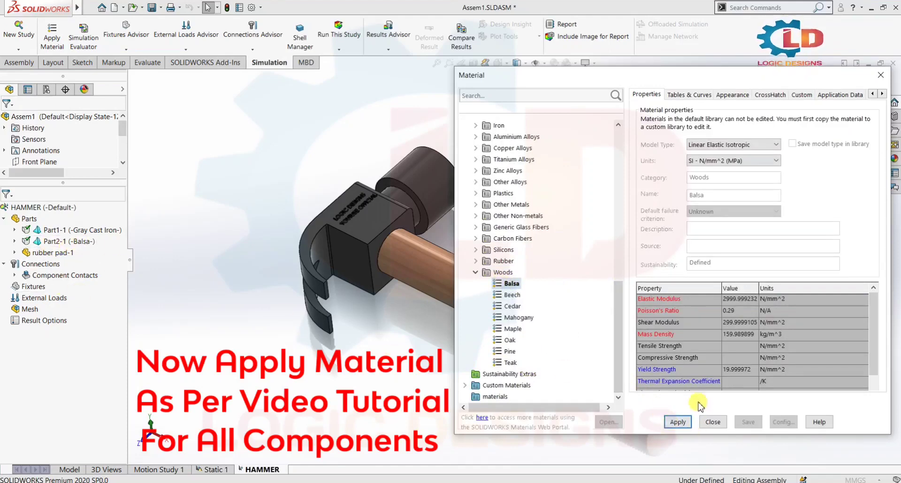
{"action": "left_click", "coordinate": [711, 422]}
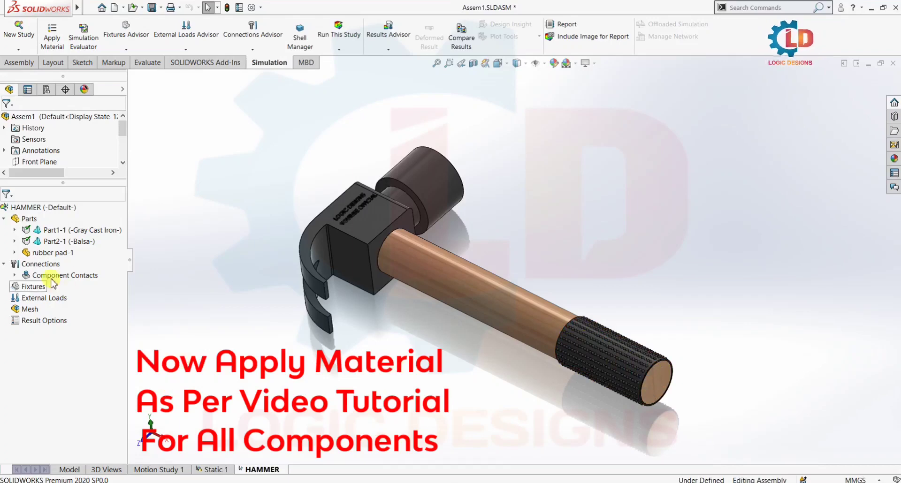
- Assign the favorite material Rubber to both solid bodies of the rubber pad and widen the study tree to show their full names
{"action": "left_click", "coordinate": [14, 252]}
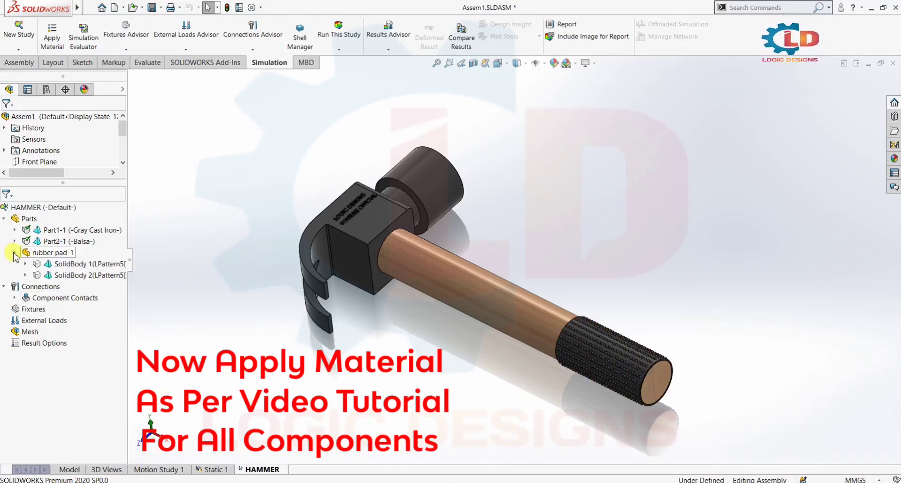
{"action": "left_click", "coordinate": [82, 275]}
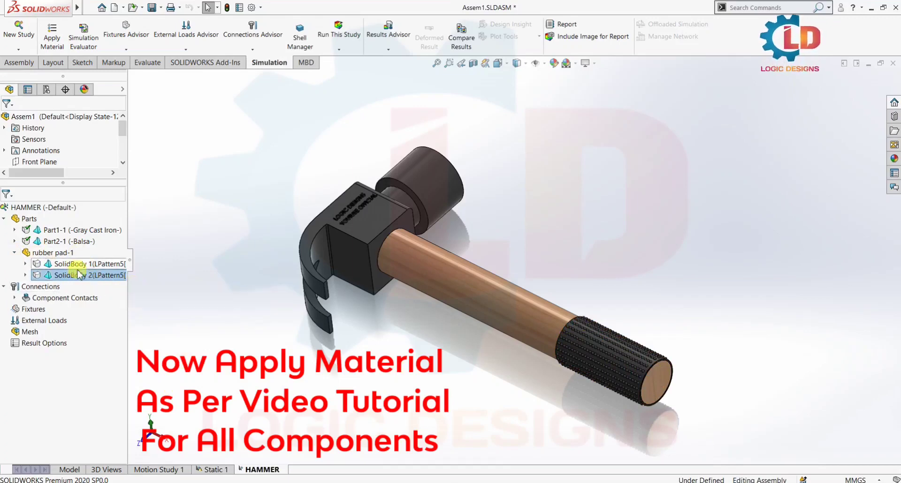
{"action": "right_click", "coordinate": [92, 276]}
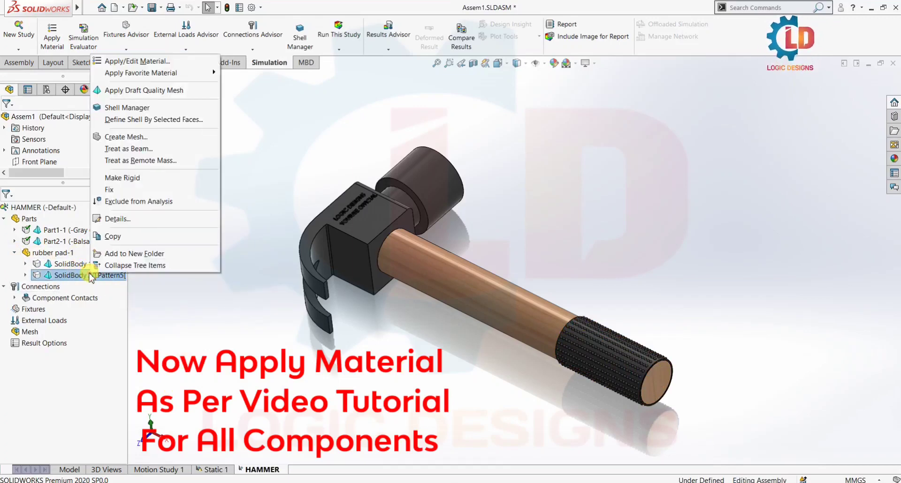
{"action": "mouse_move", "coordinate": [121, 75]}
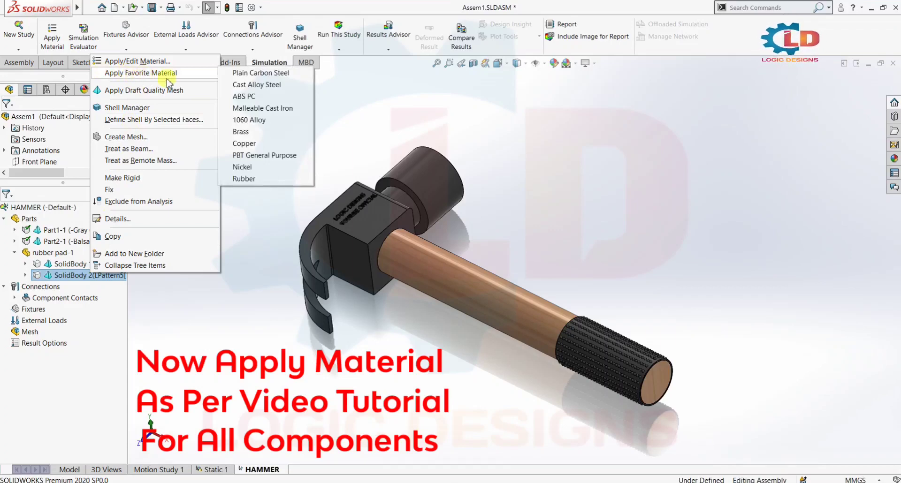
{"action": "mouse_move", "coordinate": [164, 74]}
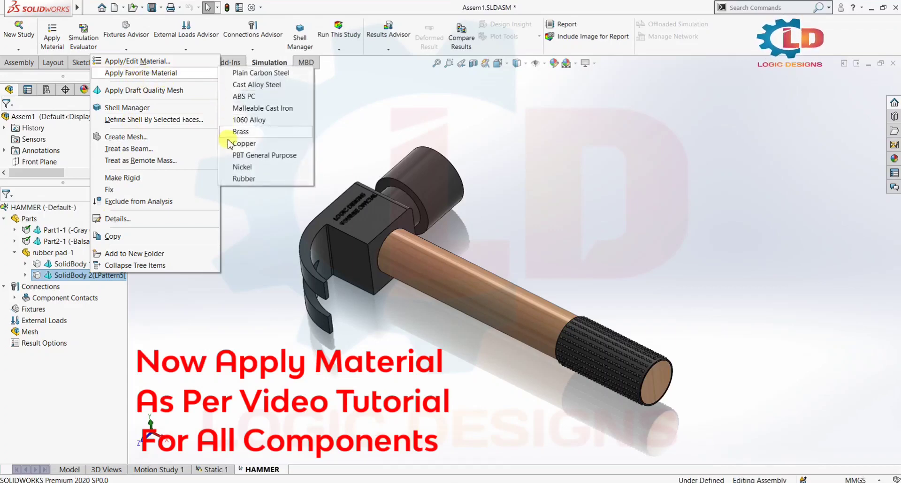
{"action": "left_click", "coordinate": [245, 180]}
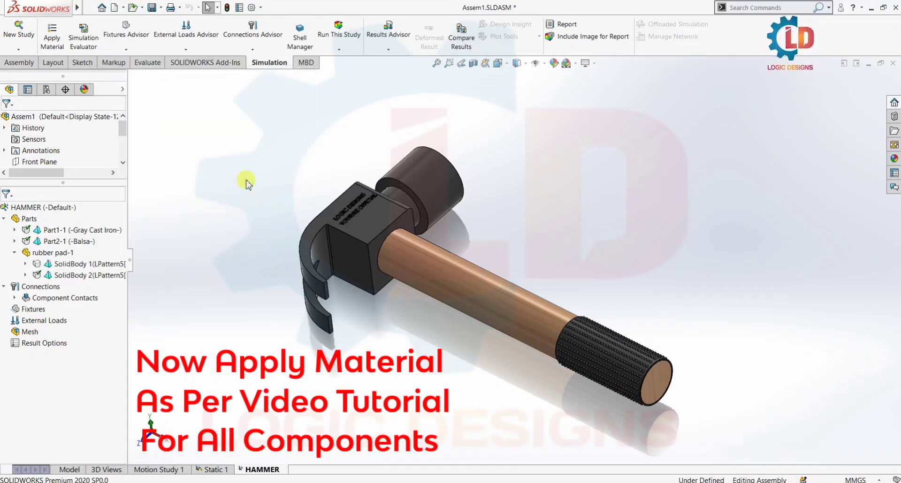
{"action": "right_click", "coordinate": [118, 266]}
{"action": "mouse_move", "coordinate": [141, 283]}
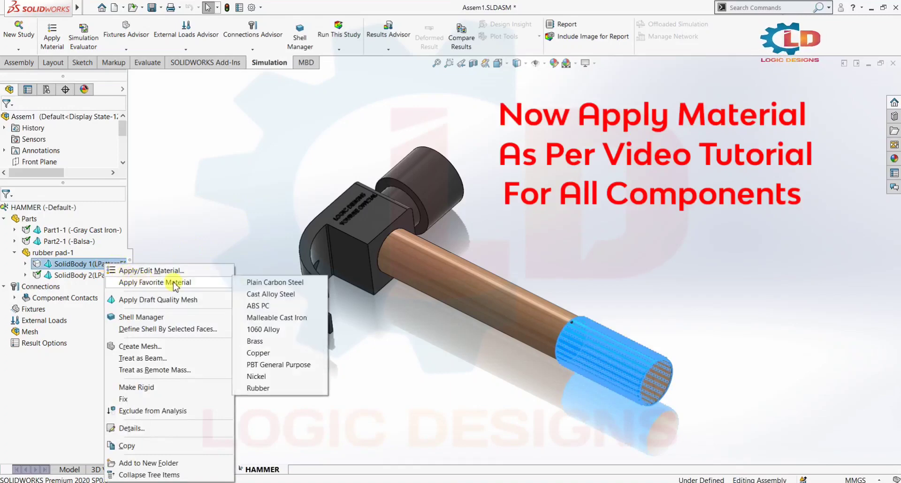
{"action": "left_click", "coordinate": [258, 388]}
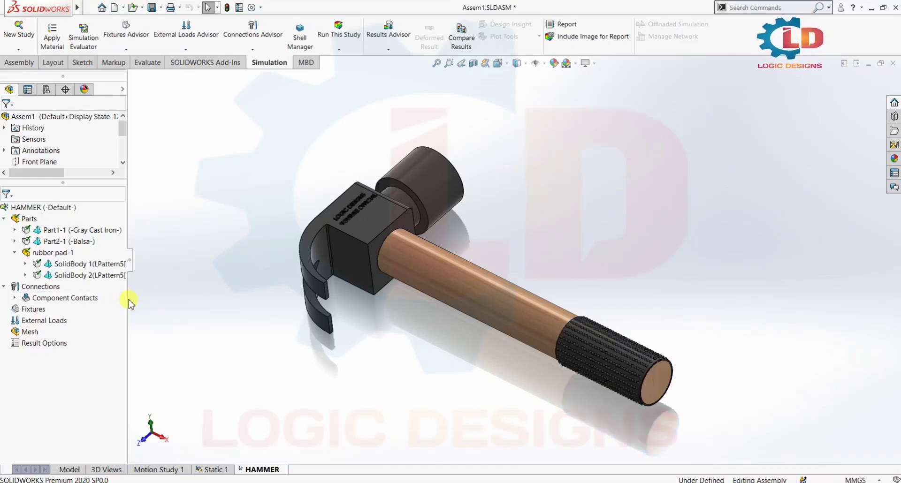
{"action": "left_click_drag", "start_coordinate": [128, 303], "coordinate": [183, 302]}
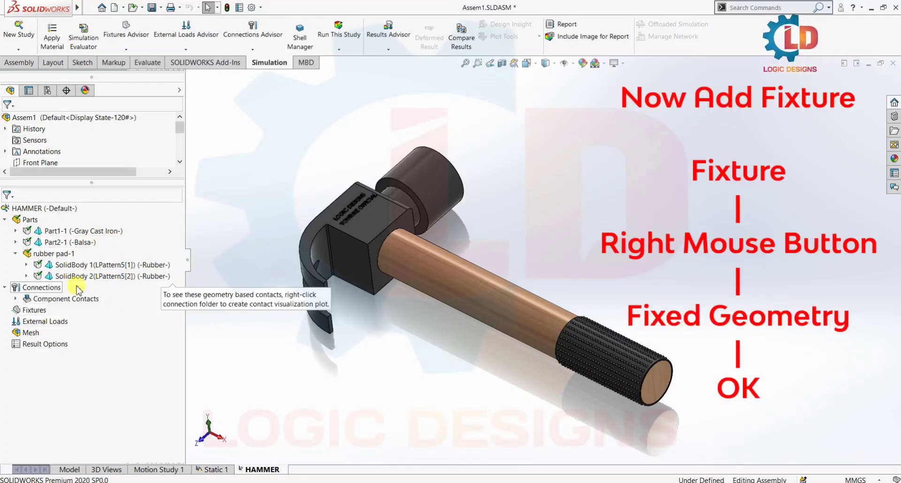
- Add a Fixed Geometry fixture on the cylindrical face of the wooden handle
{"action": "right_click", "coordinate": [34, 311]}
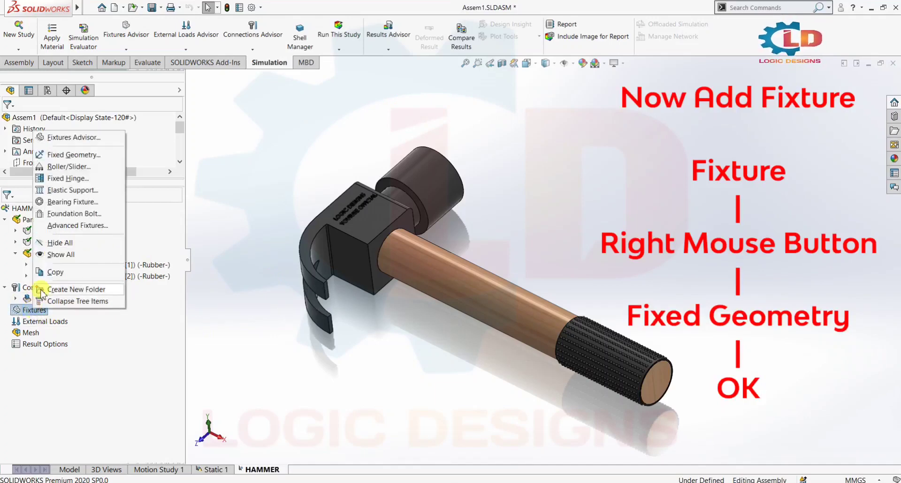
{"action": "left_click", "coordinate": [64, 155]}
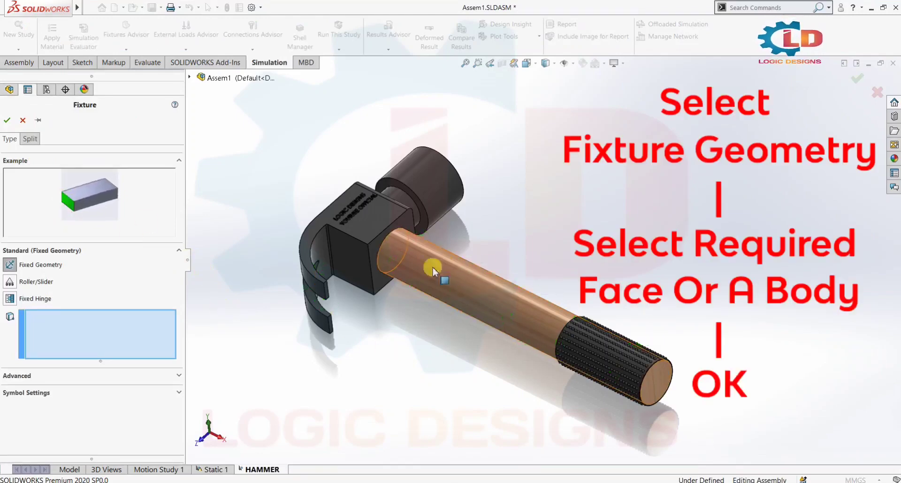
{"action": "left_click", "coordinate": [463, 273]}
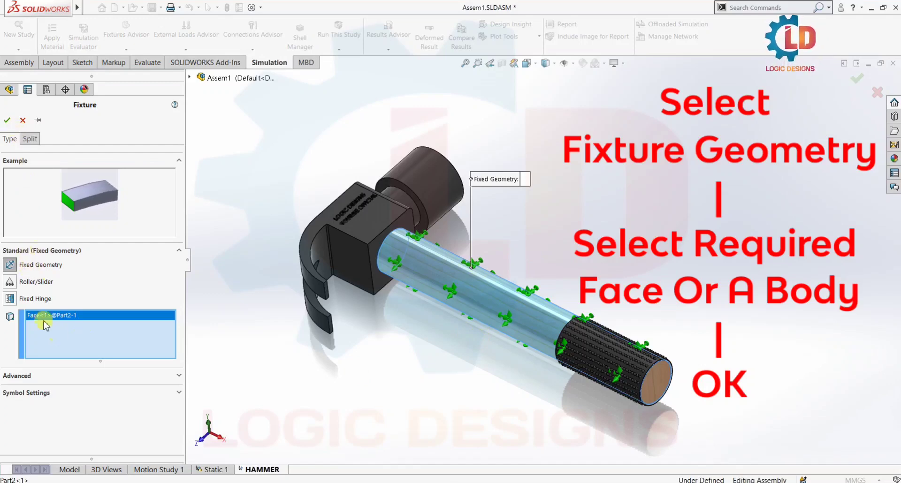
{"action": "left_click", "coordinate": [8, 121]}
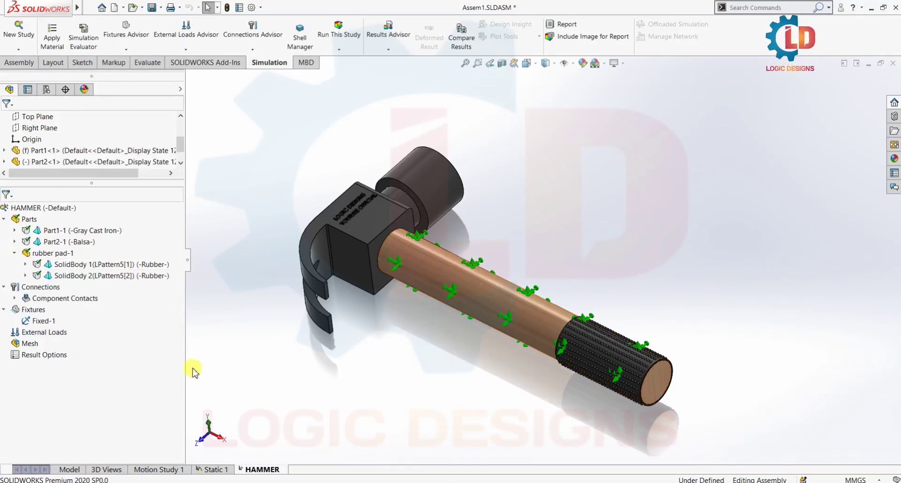
- Apply a normal force of 1000 N per item to the flat striking face of the hammer head
{"action": "right_click", "coordinate": [55, 332]}
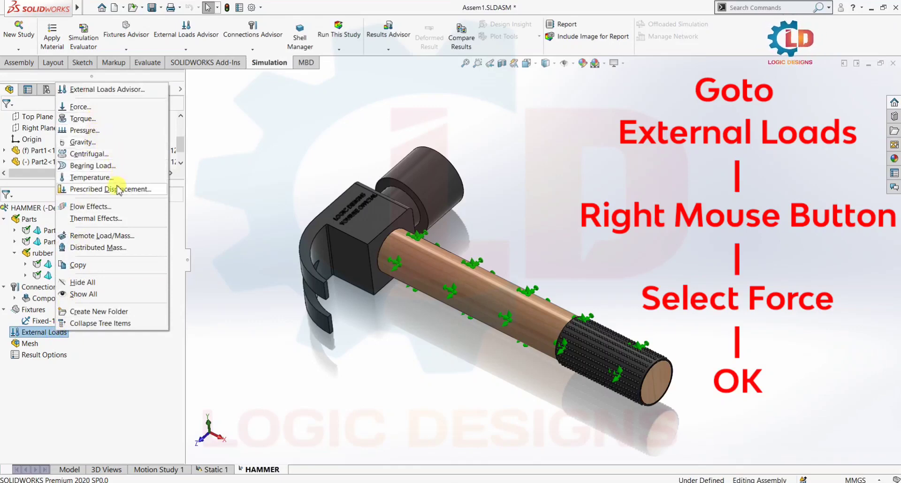
{"action": "left_click", "coordinate": [109, 109]}
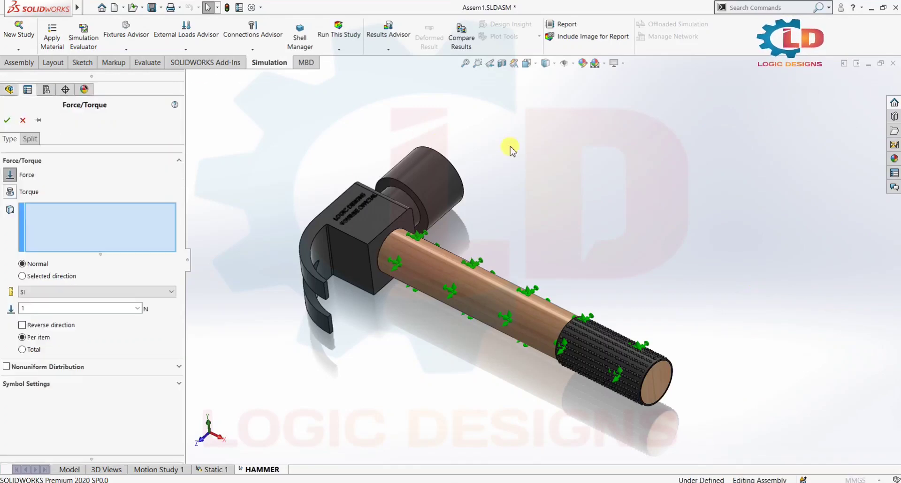
{"action": "middle_click_drag", "start_coordinate": [546, 161], "coordinate": [466, 169]}
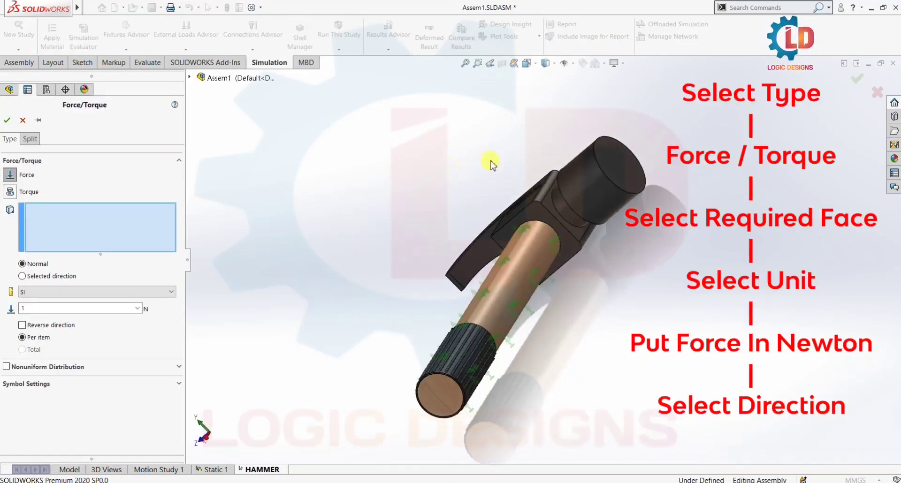
{"action": "left_click", "coordinate": [603, 159]}
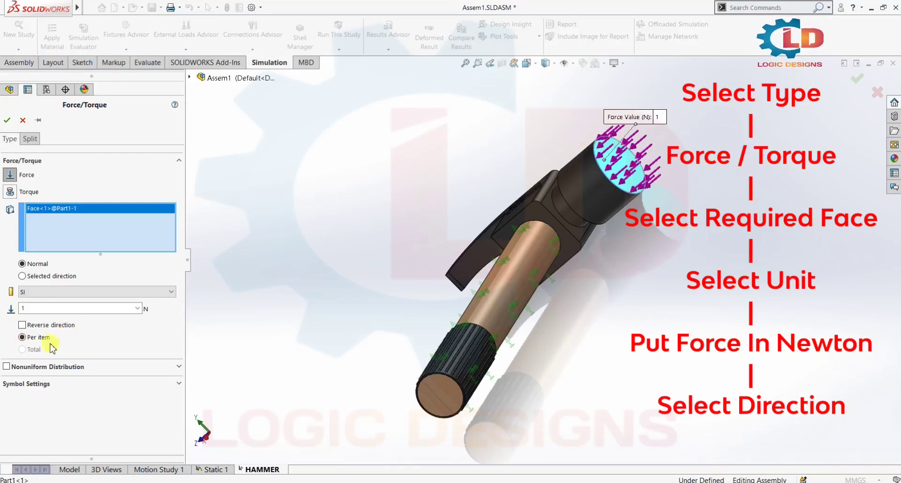
{"action": "left_click", "coordinate": [48, 309]}
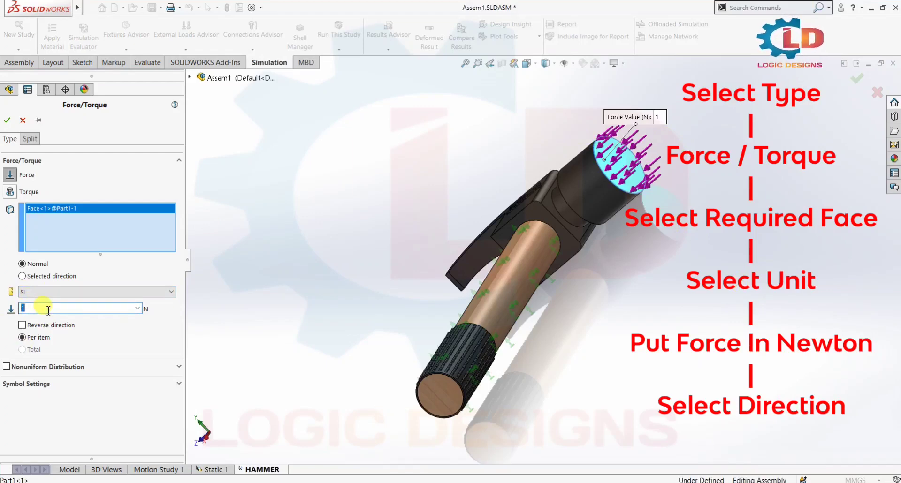
{"action": "type", "text": "1"}
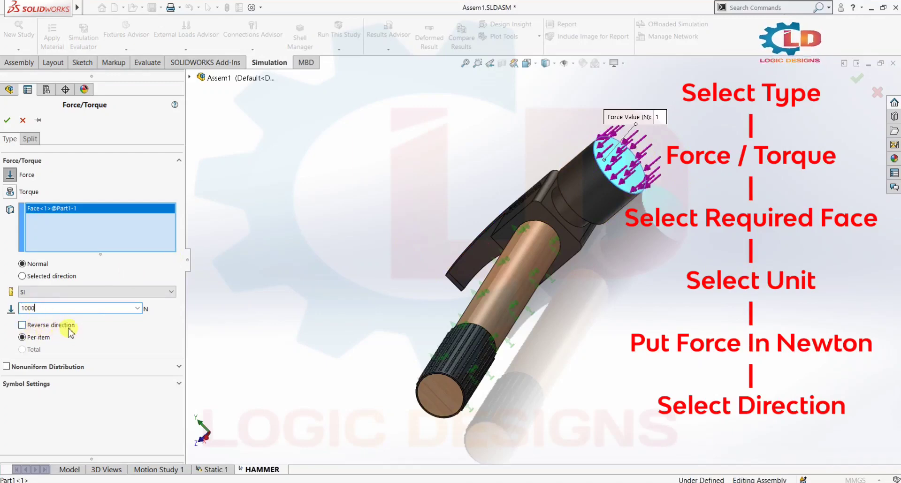
{"action": "mouse_move", "coordinate": [751, 247]}
{"action": "middle_mouse_down"}
{"action": "mouse_move", "coordinate": [772, 253]}
{"action": "mouse_move", "coordinate": [760, 254]}
{"action": "middle_mouse_up"}
{"action": "scroll", "coordinate": [707, 167], "scroll_direction": "down", "scroll_amount": 2}
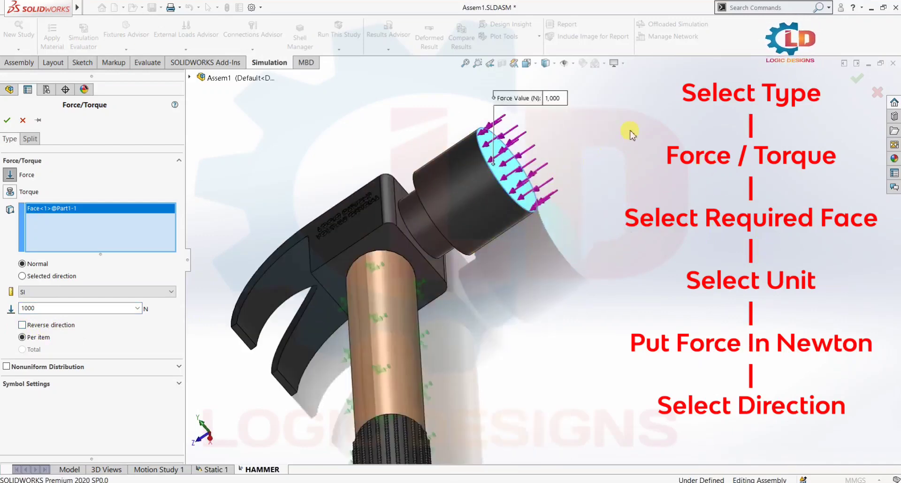
{"action": "scroll", "coordinate": [636, 136], "scroll_direction": "up", "scroll_amount": 4}
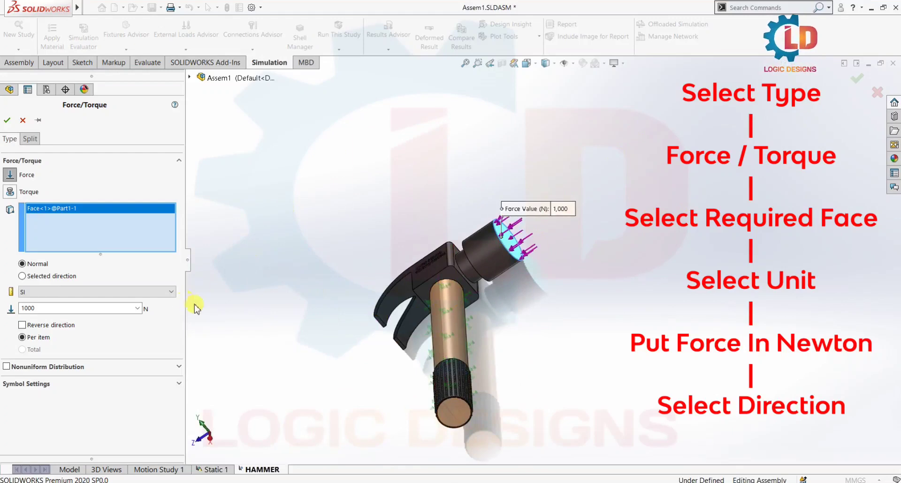
{"action": "left_click", "coordinate": [7, 121]}
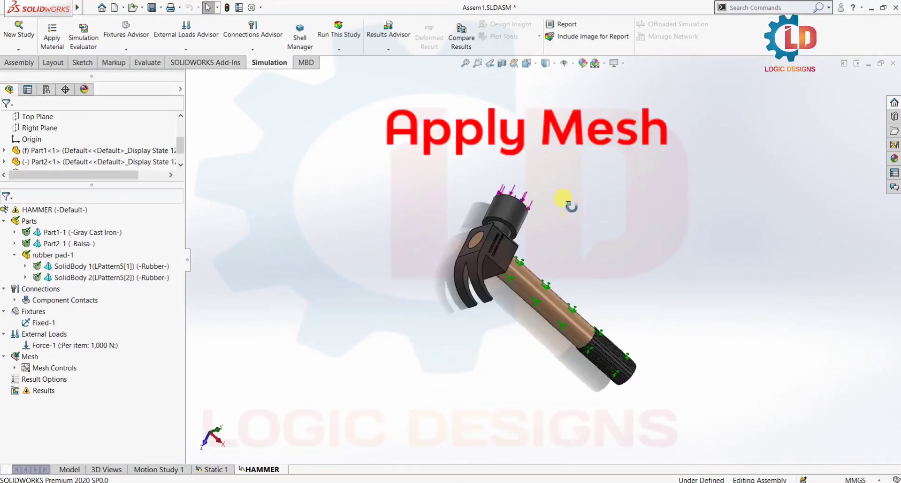
- Mesh the hammer assembly at the Fine end of the mesh density range and run the study
{"action": "middle_click_drag", "start_coordinate": [563, 199], "coordinate": [517, 268]}
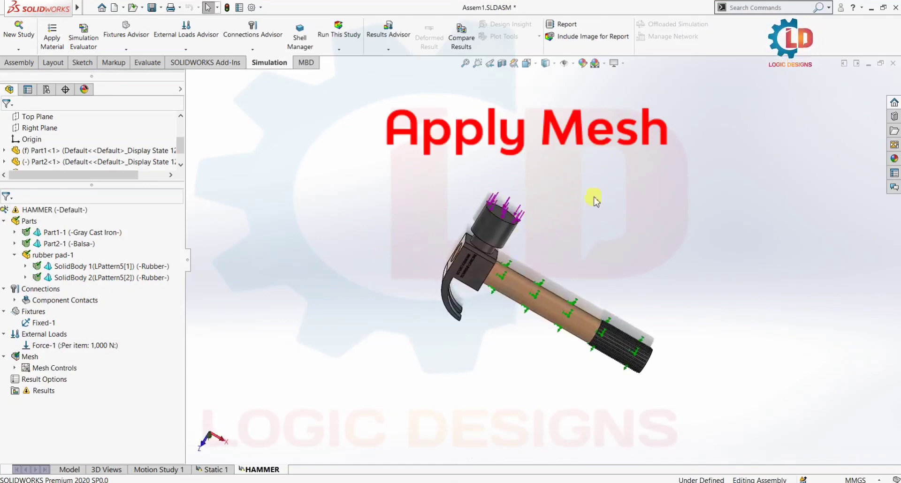
{"action": "right_click", "coordinate": [29, 357]}
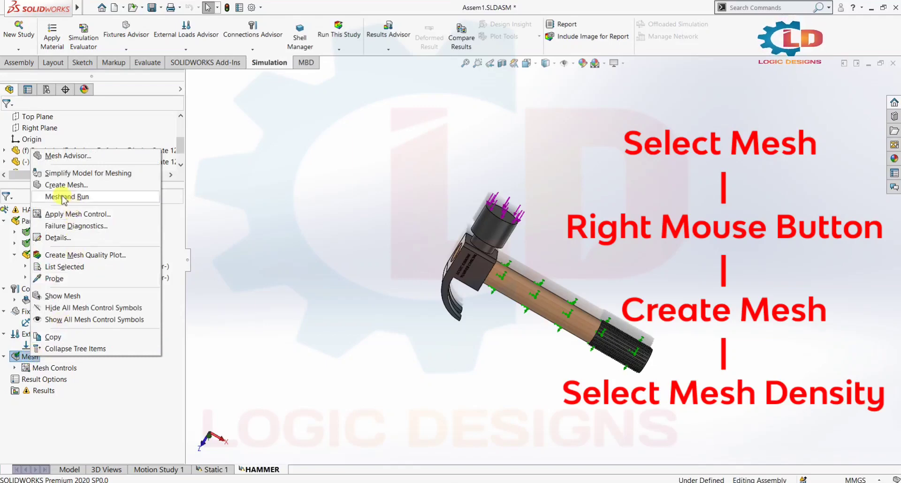
{"action": "left_click", "coordinate": [80, 186]}
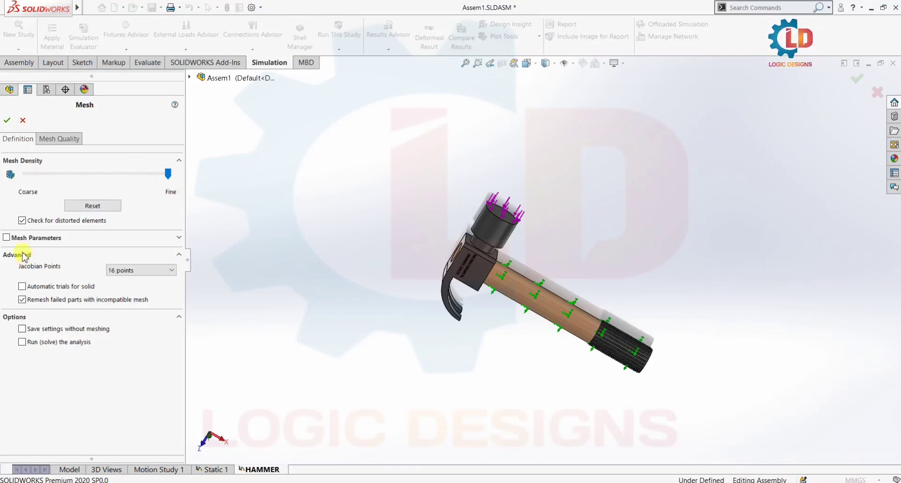
{"action": "left_click", "coordinate": [7, 122]}
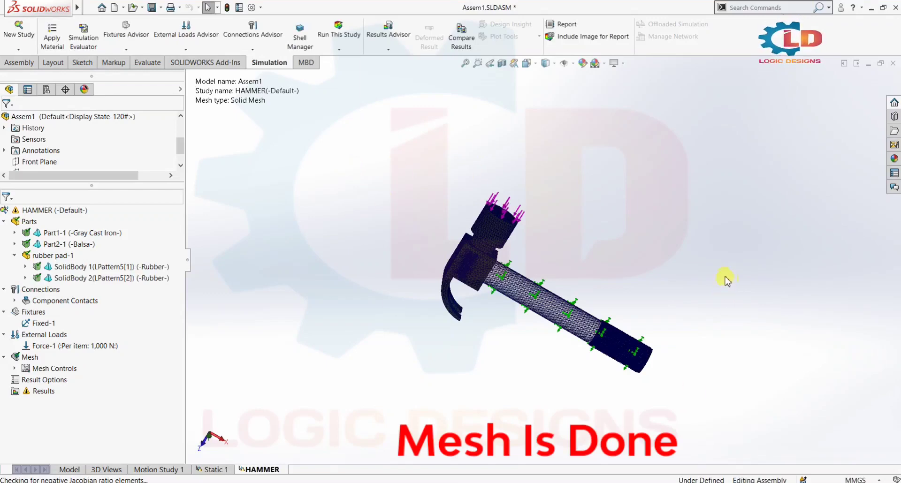
{"action": "middle_click_drag", "start_coordinate": [725, 280], "coordinate": [373, 269]}
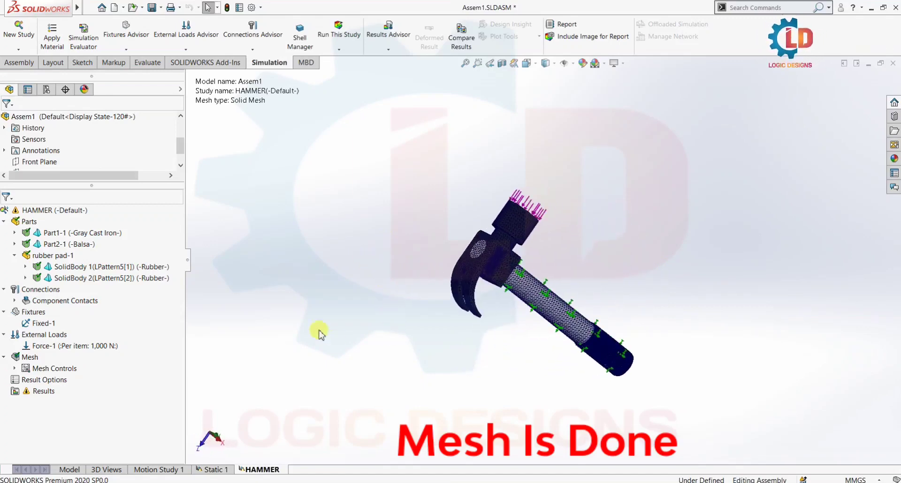
{"action": "left_click", "coordinate": [338, 30]}
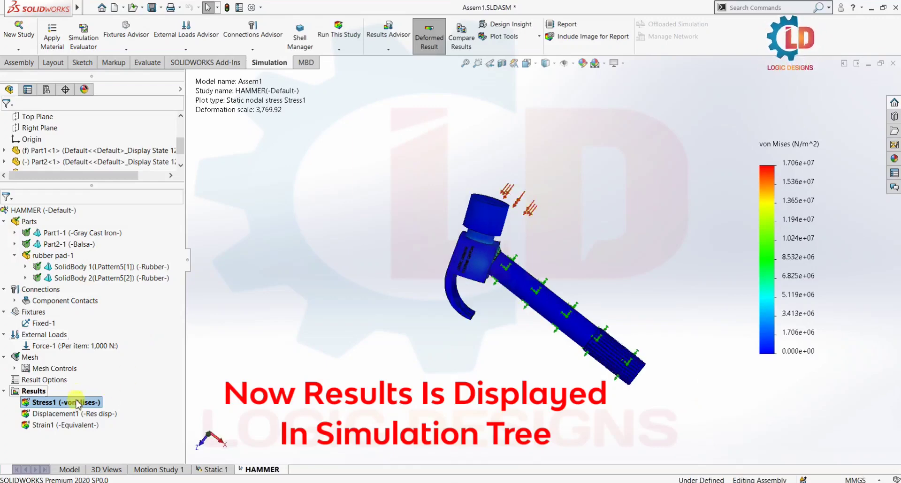
- Turn on the minimum and maximum annotations in the von Mises stress plot's chart options
{"action": "right_click", "coordinate": [51, 403]}
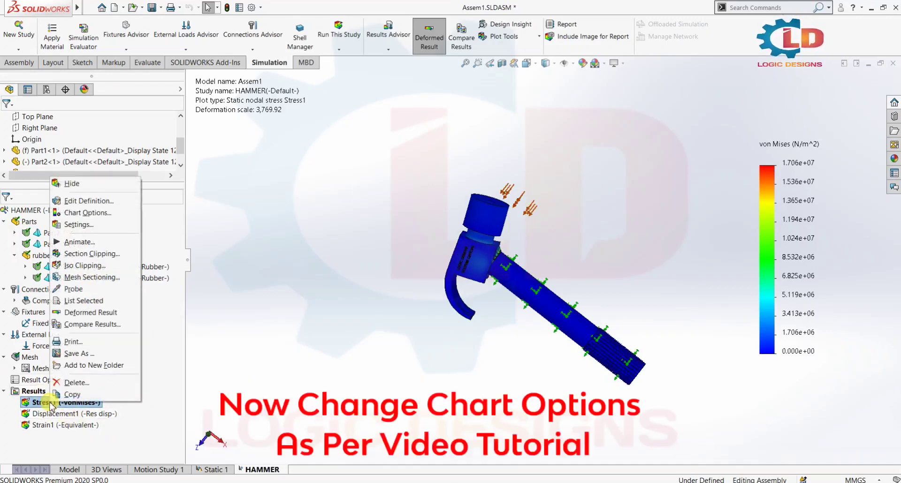
{"action": "left_click", "coordinate": [89, 213]}
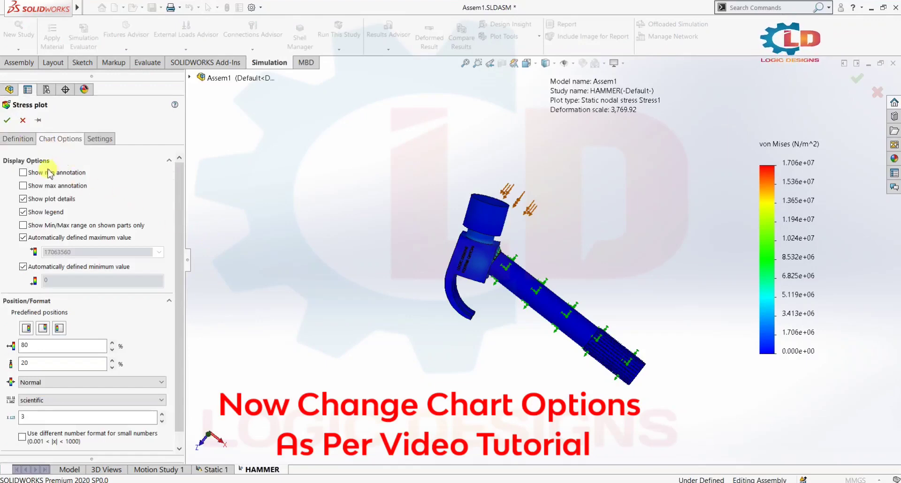
{"action": "left_click", "coordinate": [23, 173]}
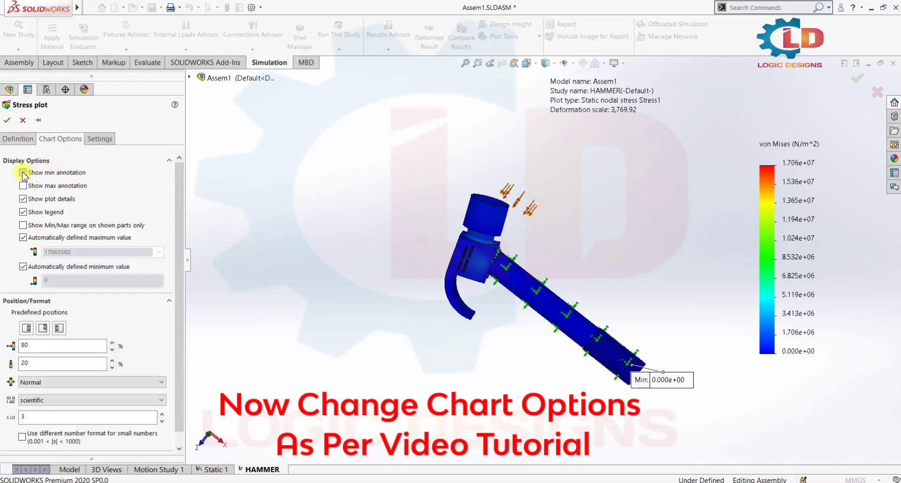
{"action": "left_click", "coordinate": [22, 186]}
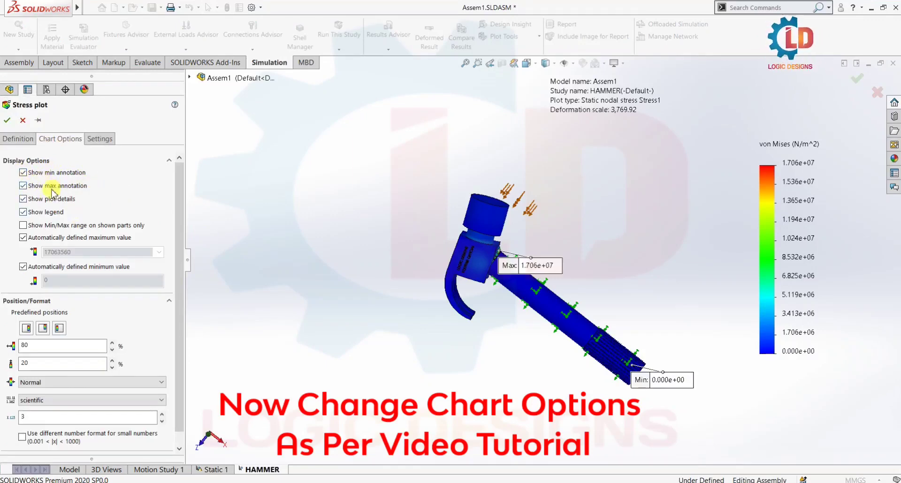
- Replace the stress legend's automatic limits with a maximum of 100 and a minimum of 10, and apply the chart options
{"action": "left_click", "coordinate": [23, 238]}
{"action": "left_click", "coordinate": [23, 308]}
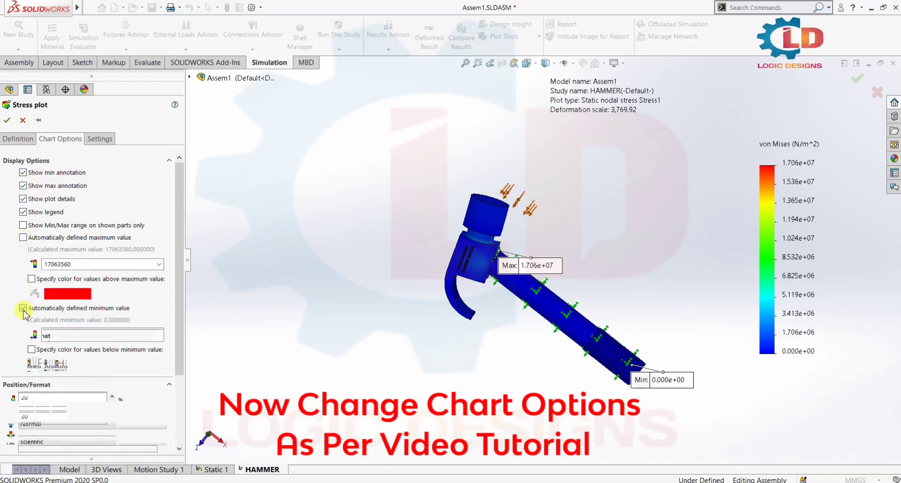
{"action": "double_click", "coordinate": [87, 265]}
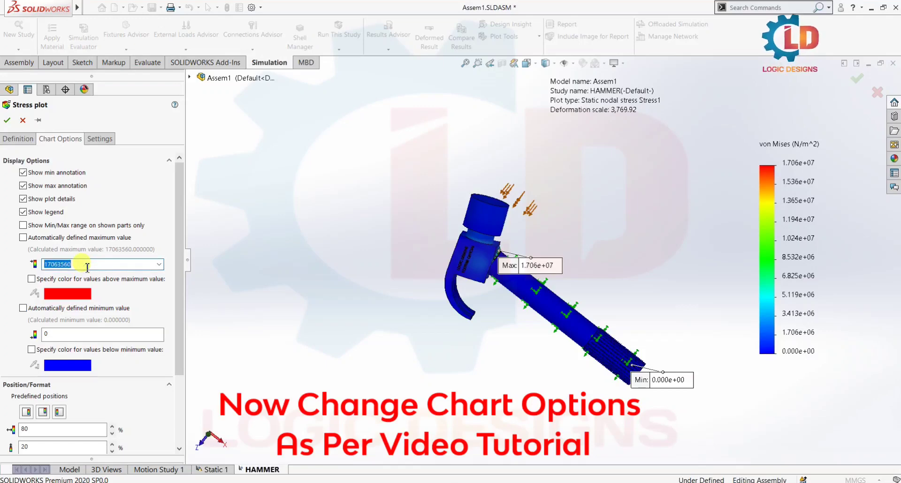
{"action": "type", "text": "10"}
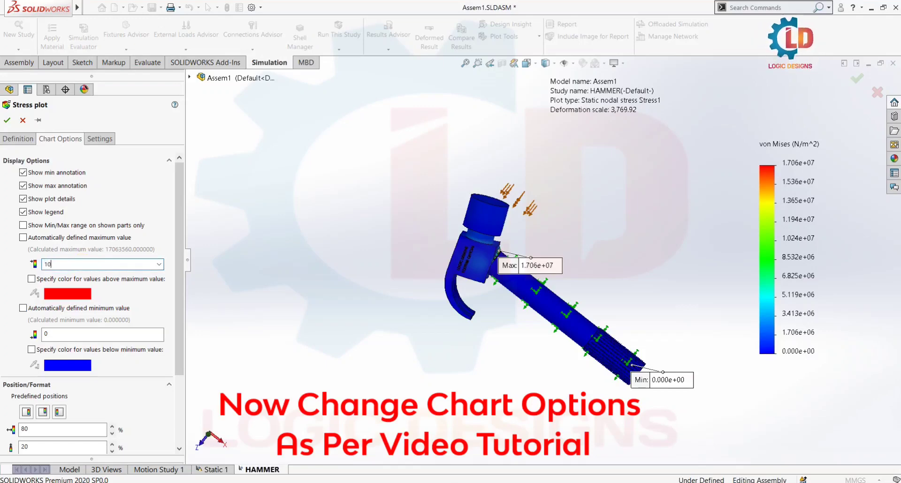
{"action": "type", "text": "0"}
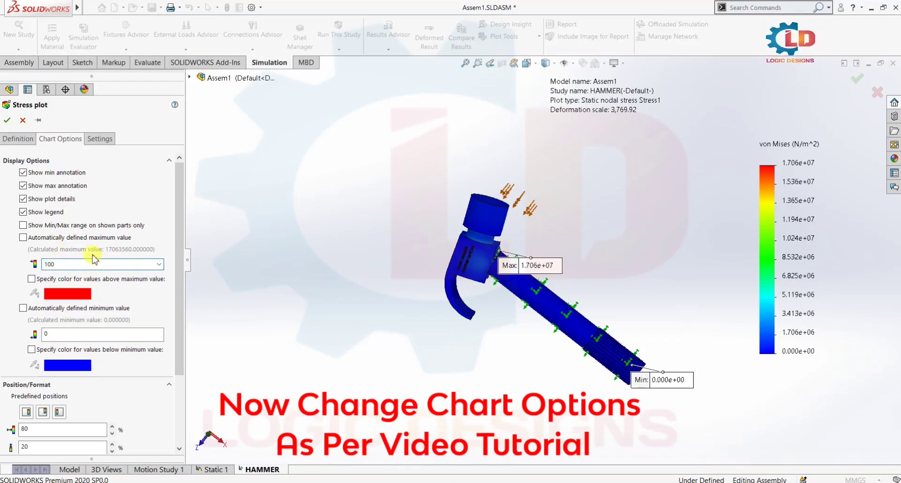
{"action": "left_click", "coordinate": [61, 335]}
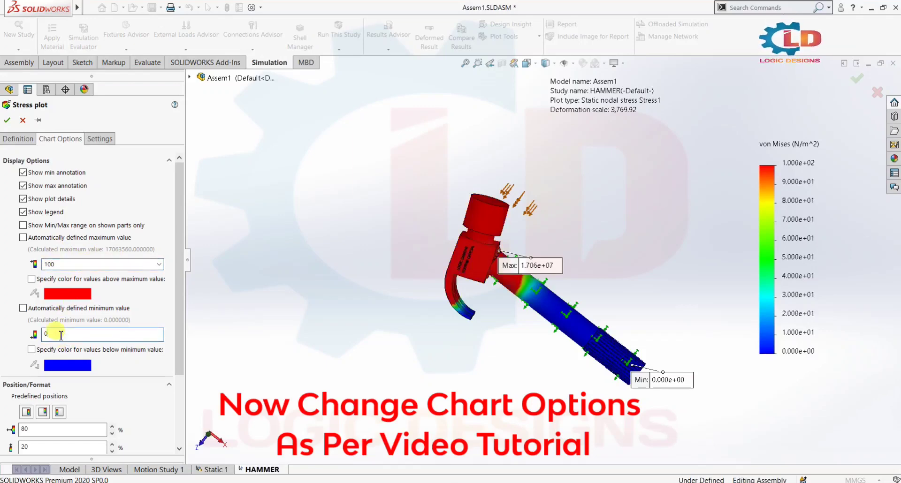
{"action": "type", "text": "1"}
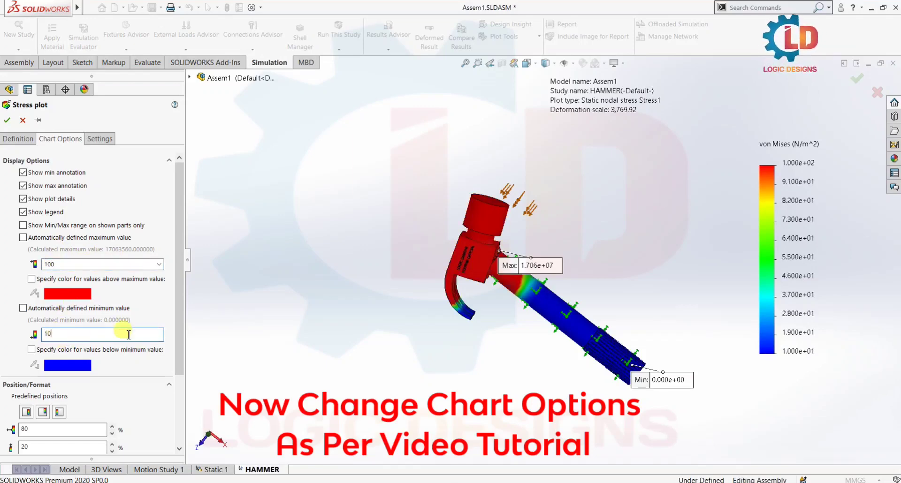
{"action": "mouse_move", "coordinate": [180, 277]}
{"action": "left_mouse_down"}
{"action": "mouse_move", "coordinate": [175, 370]}
{"action": "mouse_move", "coordinate": [180, 270]}
{"action": "left_mouse_up"}
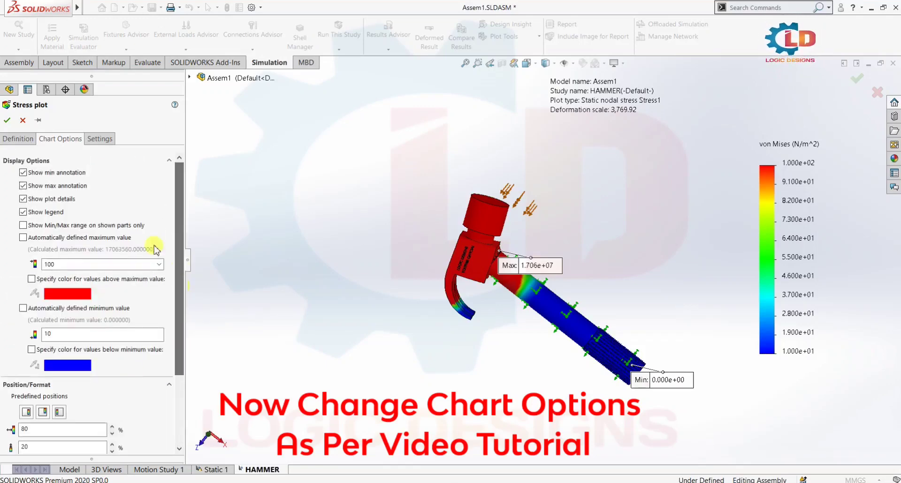
{"action": "left_click", "coordinate": [6, 121]}
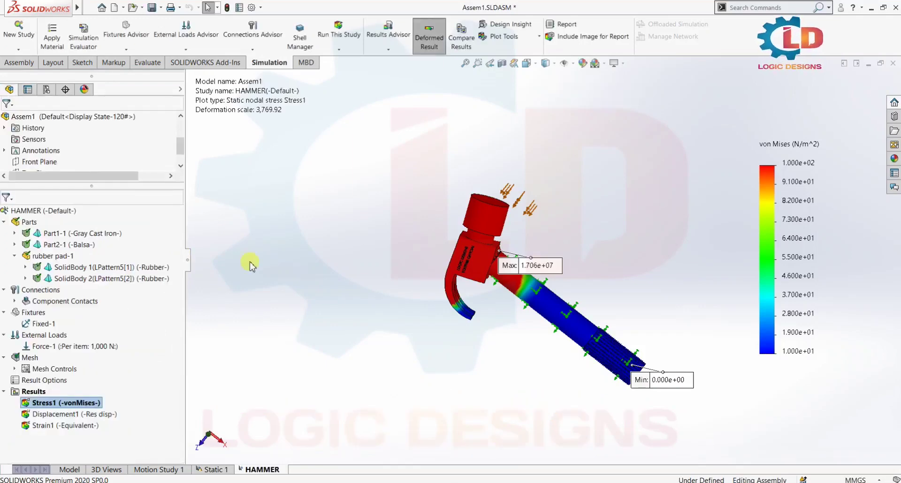
- Examine the von Mises stress distribution around the hammer head, the claw and the upper handle
{"action": "middle_click_drag", "start_coordinate": [619, 264], "coordinate": [639, 270]}
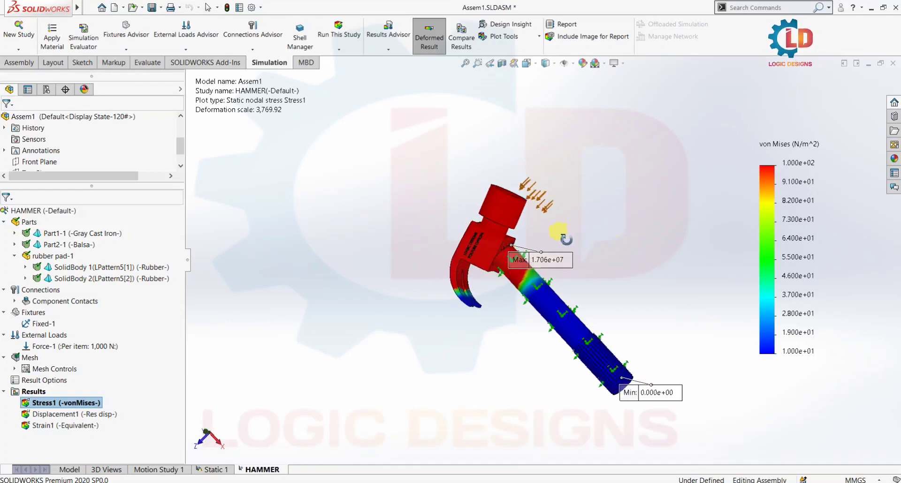
{"action": "scroll", "coordinate": [520, 218], "scroll_direction": "down", "scroll_amount": 3}
{"action": "scroll", "coordinate": [467, 230], "scroll_direction": "down", "scroll_amount": 3}
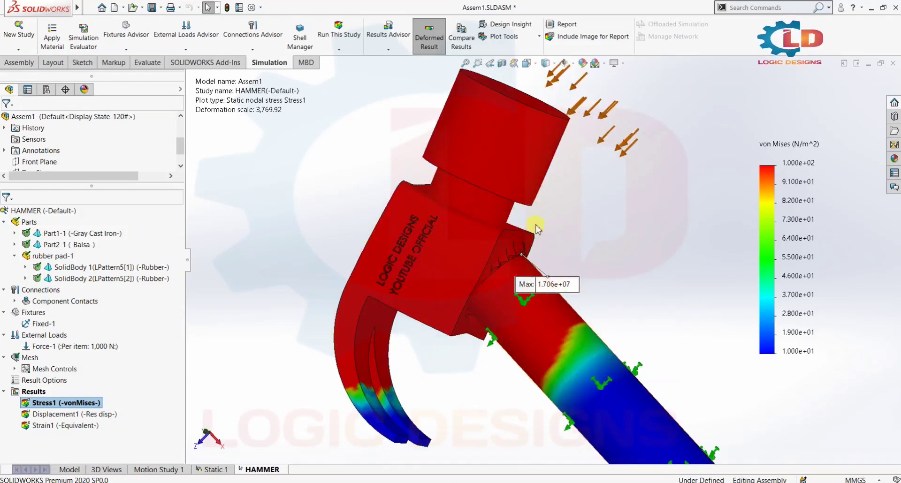
{"action": "scroll", "coordinate": [623, 147], "scroll_direction": "up", "scroll_amount": 3}
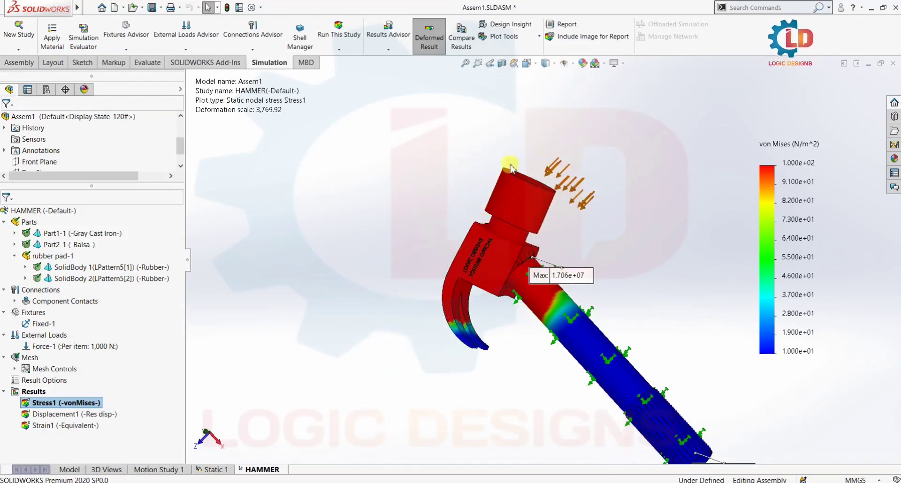
{"action": "scroll", "coordinate": [577, 245], "scroll_direction": "up", "scroll_amount": 2}
{"action": "middle_click_drag", "start_coordinate": [604, 295], "coordinate": [632, 294]}
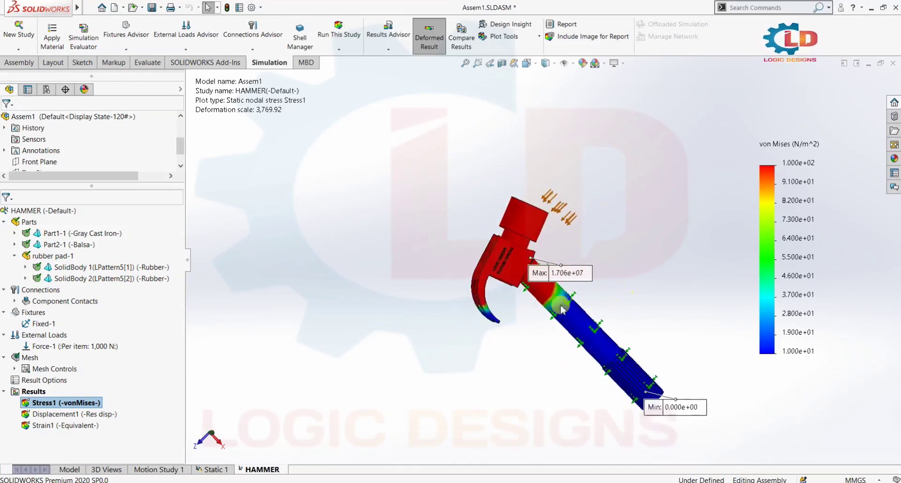
- Display the resultant displacement plot and examine the displacement of the hammer head, claw and handle from several angles
{"action": "left_click", "coordinate": [39, 416]}
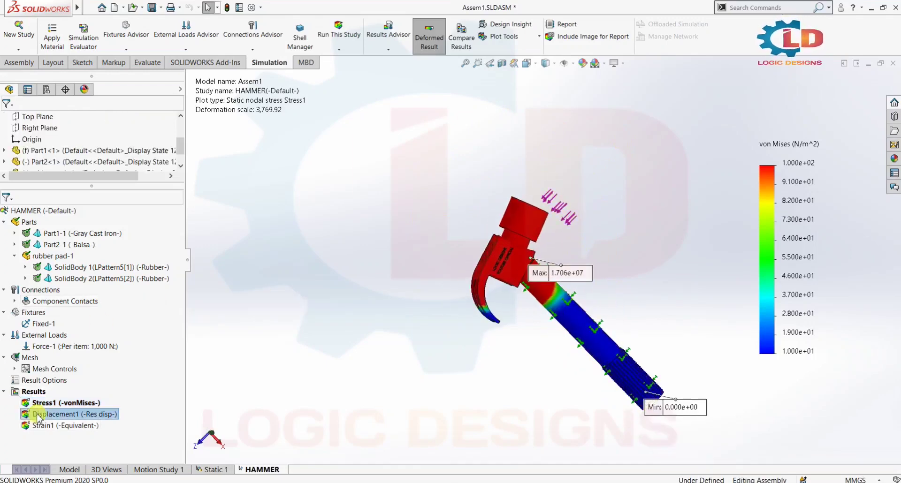
{"action": "double_click", "coordinate": [39, 415]}
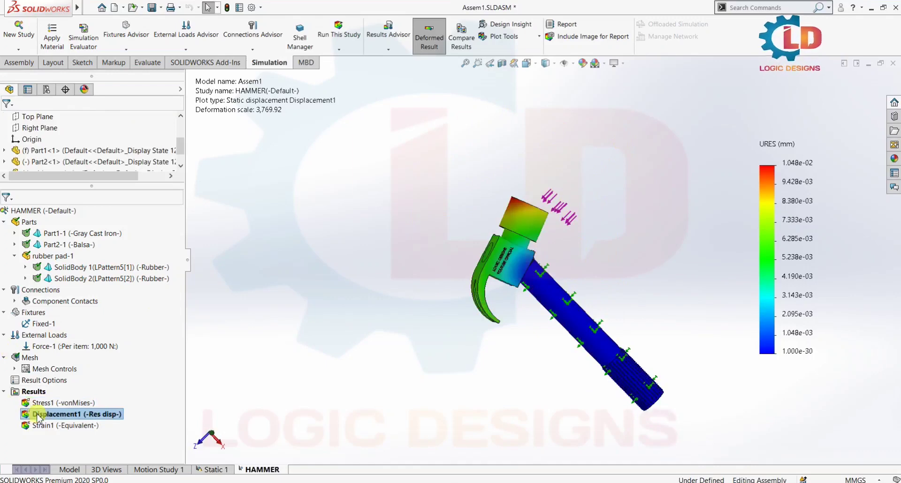
{"action": "scroll", "coordinate": [573, 238], "scroll_direction": "down", "scroll_amount": 3}
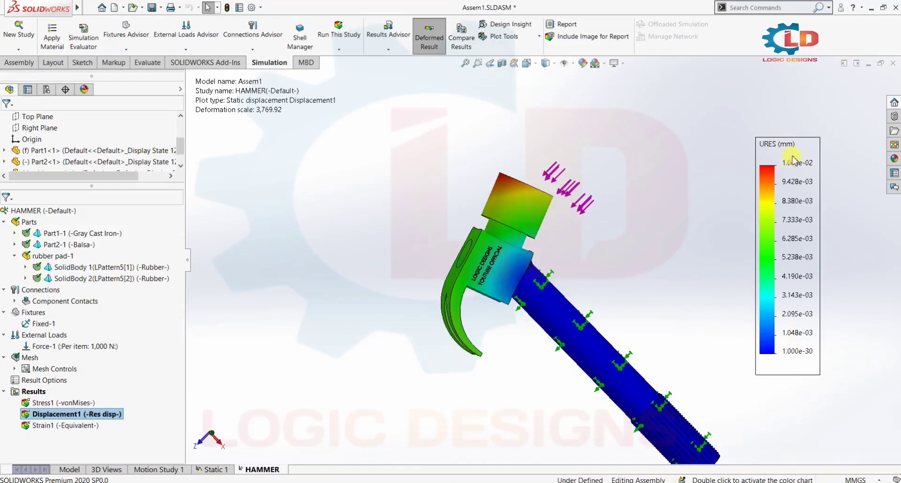
{"action": "middle_click_drag", "start_coordinate": [632, 237], "coordinate": [568, 263]}
{"action": "scroll", "coordinate": [553, 270], "scroll_direction": "down", "scroll_amount": 3}
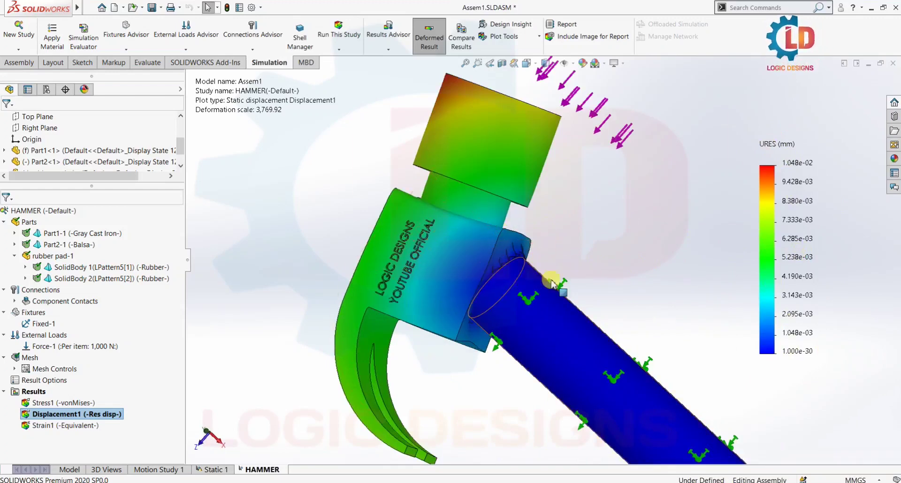
{"action": "scroll", "coordinate": [542, 257], "scroll_direction": "up", "scroll_amount": 2}
{"action": "scroll", "coordinate": [541, 257], "scroll_direction": "up", "scroll_amount": 1}
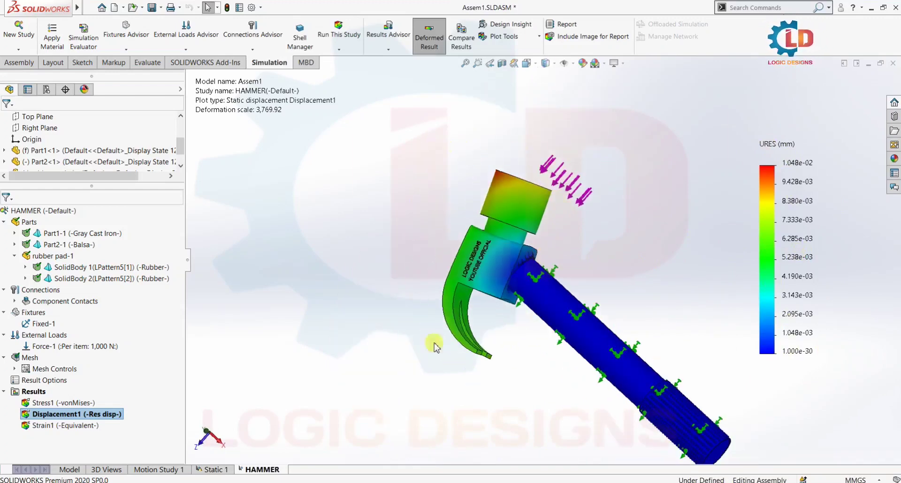
{"action": "middle_click_drag", "start_coordinate": [587, 242], "coordinate": [662, 254]}
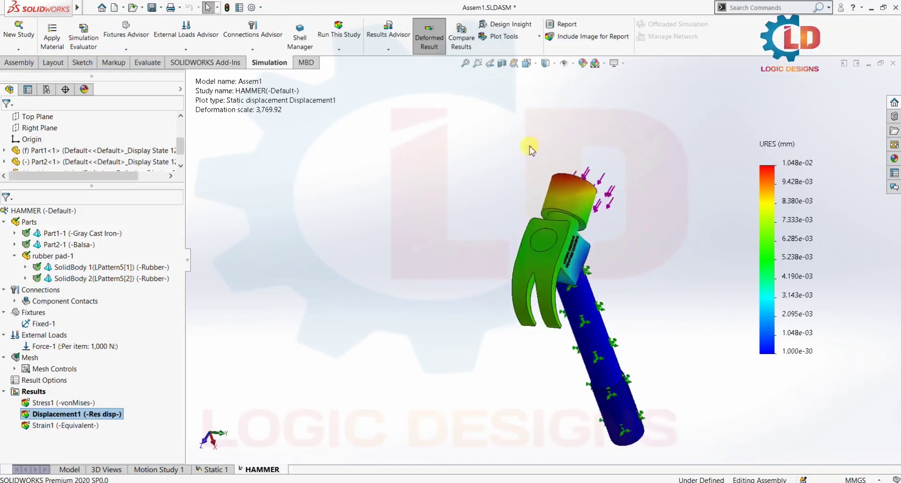
- Display the equivalent strain plot and examine the strain around the hammer's neck and handle joint
{"action": "left_click", "coordinate": [39, 426]}
{"action": "double_click", "coordinate": [43, 427]}
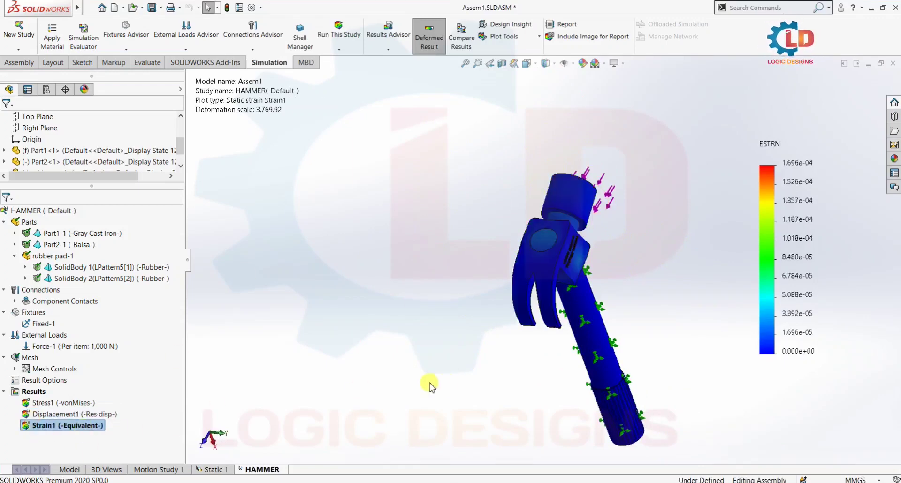
{"action": "middle_click_drag", "start_coordinate": [443, 376], "coordinate": [366, 376]}
{"action": "scroll", "coordinate": [567, 216], "scroll_direction": "down", "scroll_amount": 5}
{"action": "scroll", "coordinate": [567, 216], "scroll_direction": "down", "scroll_amount": 2}
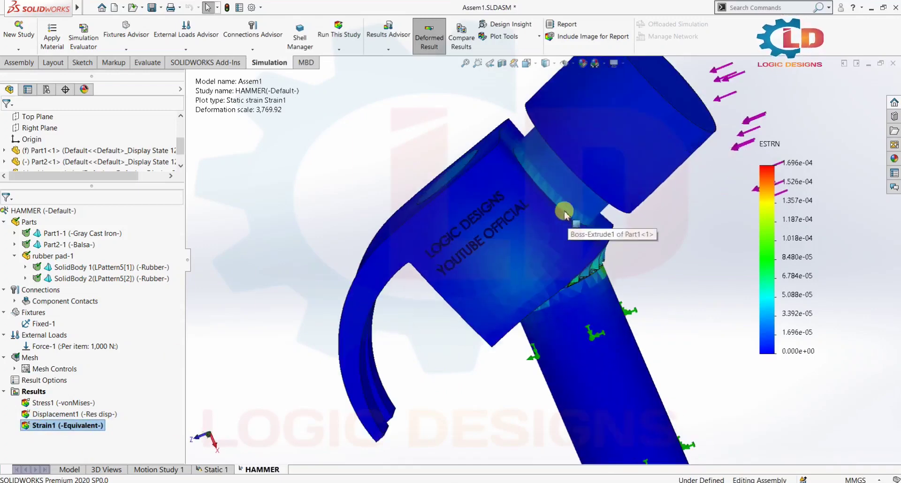
{"action": "middle_click_drag", "start_coordinate": [578, 227], "coordinate": [701, 334]}
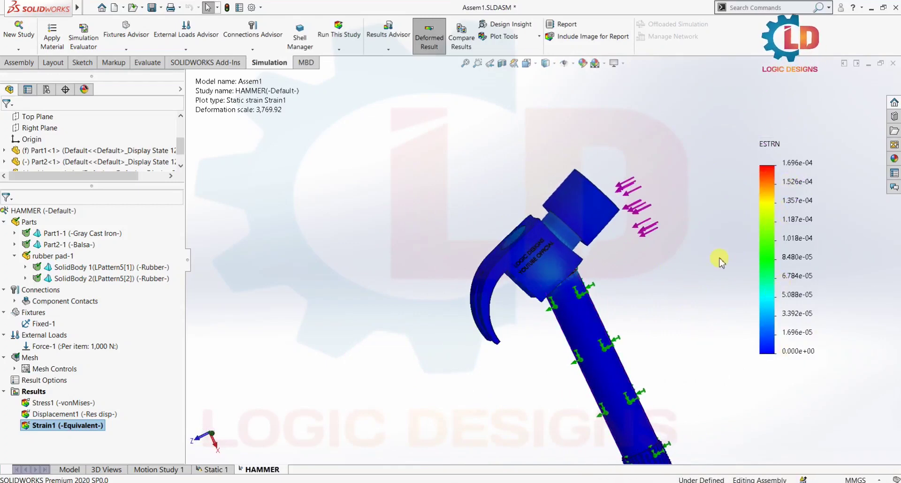
{"action": "scroll", "coordinate": [552, 275], "scroll_direction": "down", "scroll_amount": 1}
{"action": "scroll", "coordinate": [641, 257], "scroll_direction": "down", "scroll_amount": 3}
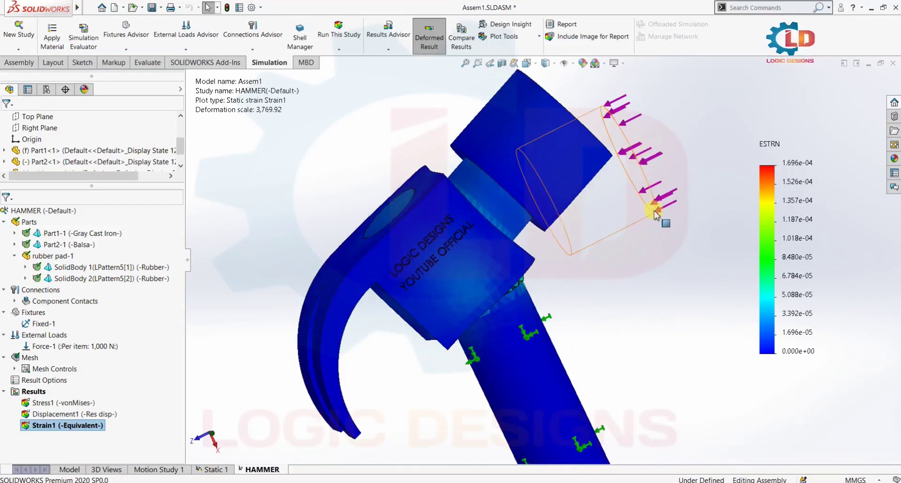
{"action": "scroll", "coordinate": [648, 207], "scroll_direction": "up", "scroll_amount": 5}
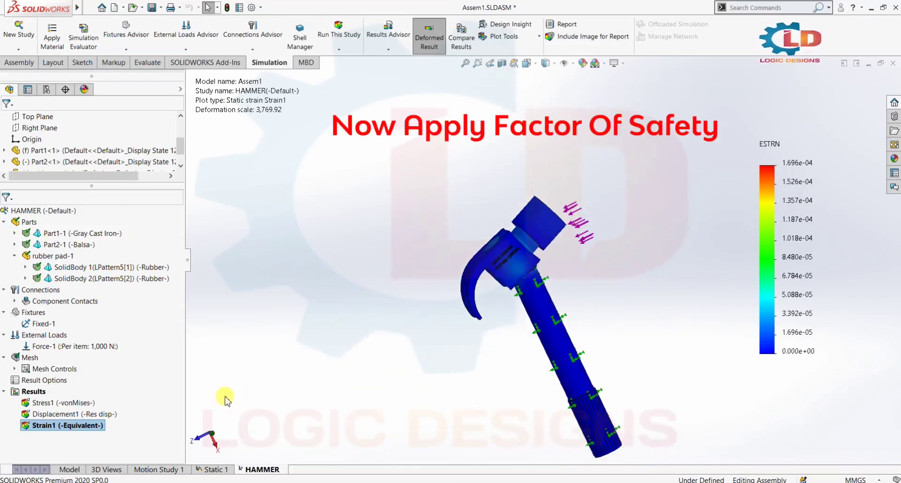
- Define a factor of safety plot for all bodies with the Automatic criterion, shown as a factor of safety distribution
{"action": "left_click", "coordinate": [161, 412]}
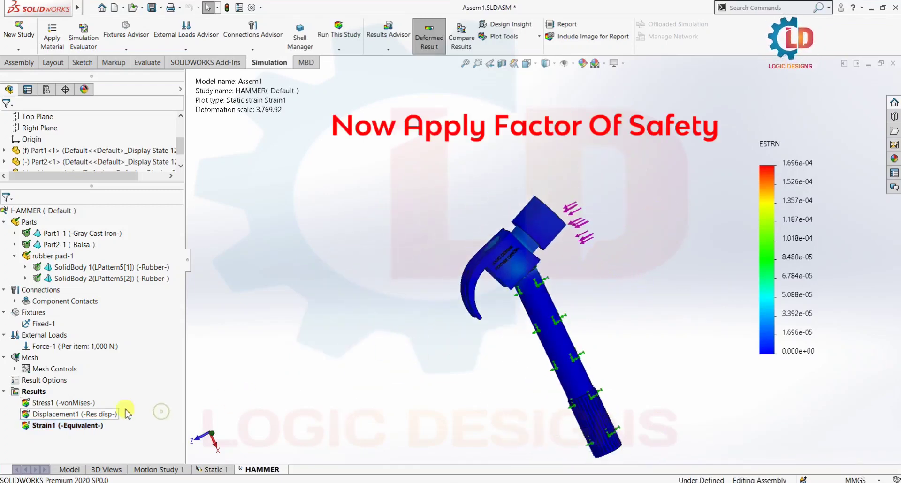
{"action": "right_click", "coordinate": [37, 394]}
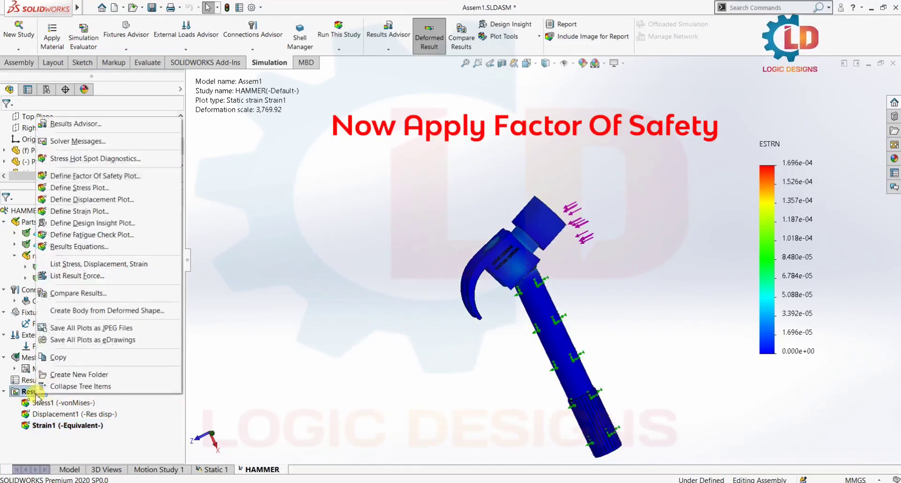
{"action": "left_click", "coordinate": [110, 177]}
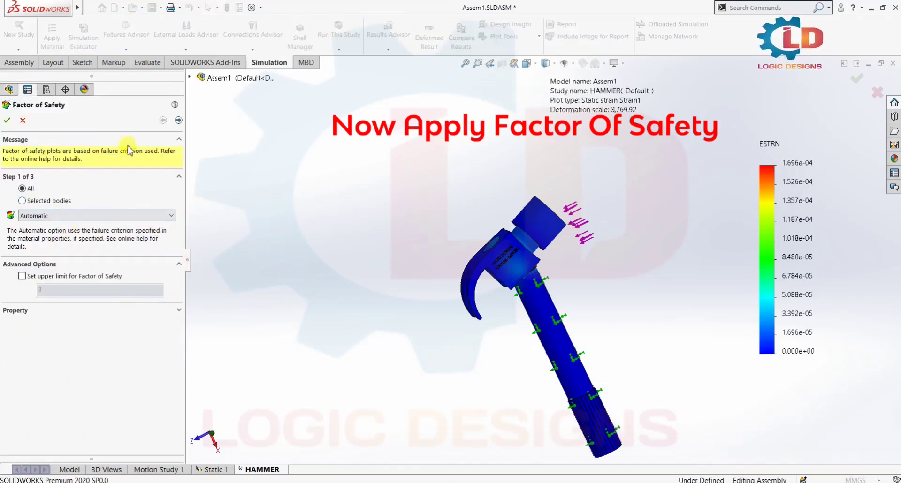
{"action": "left_click", "coordinate": [179, 122]}
{"action": "left_click", "coordinate": [179, 122]}
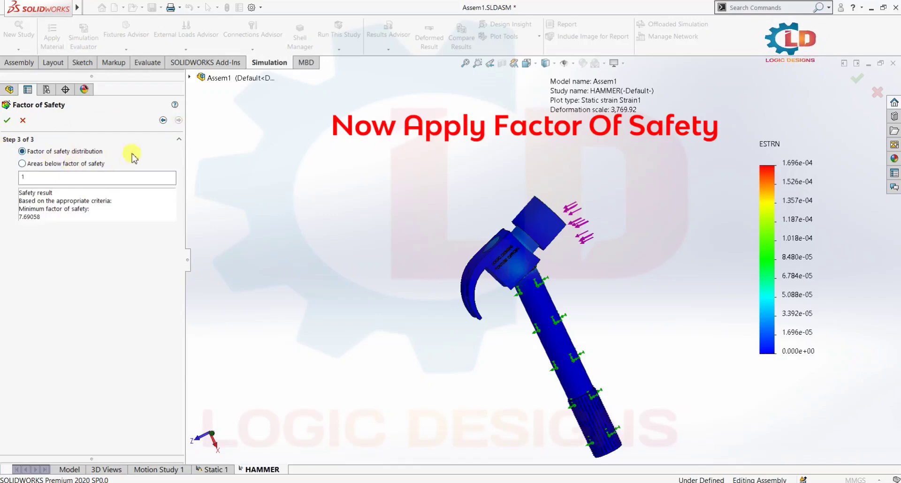
{"action": "left_click", "coordinate": [5, 123]}
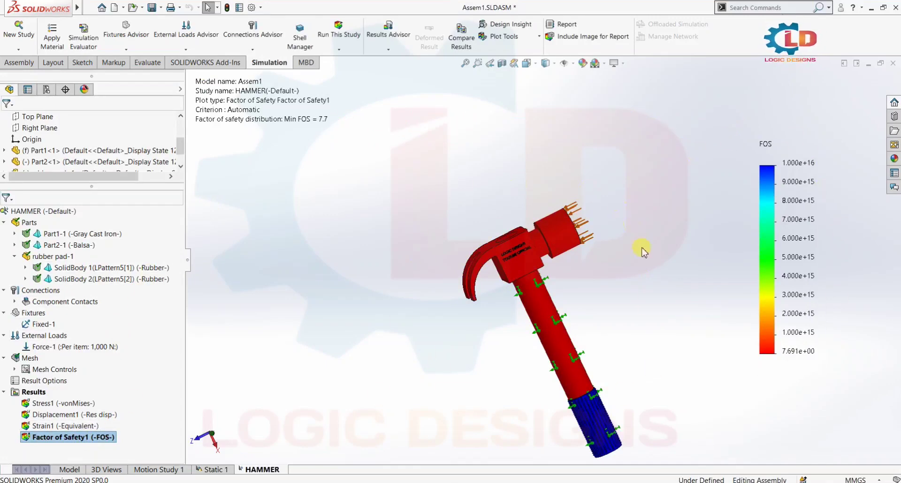
- Examine the factor of safety distribution over the hammer head, handle and rubber grip
{"action": "mouse_move", "coordinate": [644, 252]}
{"action": "middle_mouse_down"}
{"action": "mouse_move", "coordinate": [585, 217]}
{"action": "mouse_move", "coordinate": [533, 203]}
{"action": "mouse_move", "coordinate": [475, 210]}
{"action": "mouse_move", "coordinate": [592, 225]}
{"action": "mouse_move", "coordinate": [374, 143]}
{"action": "middle_mouse_up"}
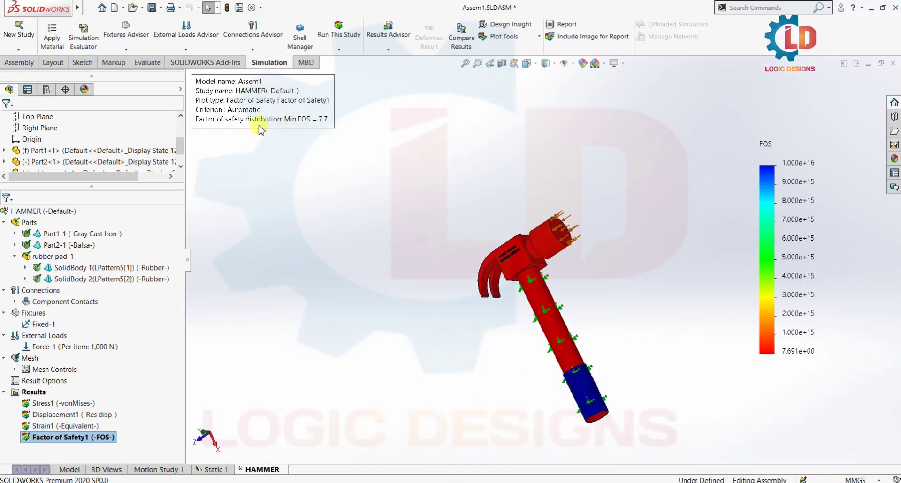
{"action": "scroll", "coordinate": [533, 401], "scroll_direction": "down", "scroll_amount": 2}
{"action": "scroll", "coordinate": [544, 357], "scroll_direction": "down", "scroll_amount": 1}
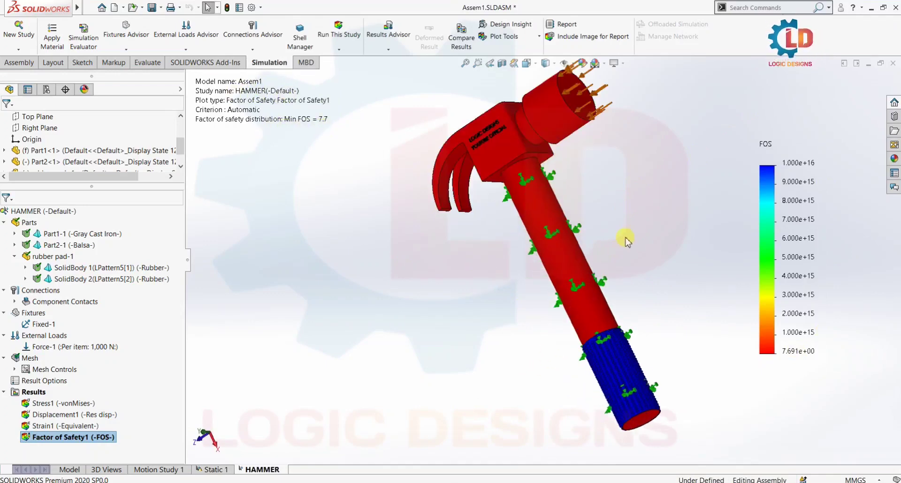
{"action": "middle_click_drag", "start_coordinate": [627, 242], "coordinate": [261, 207]}
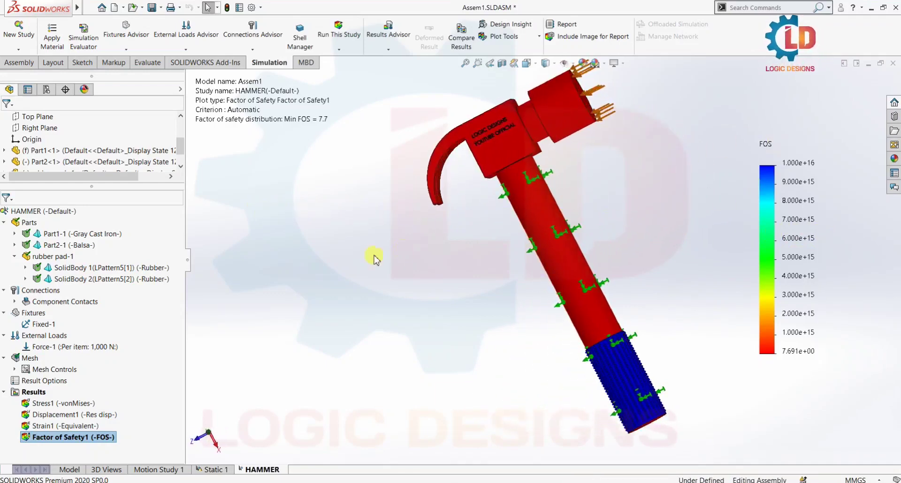
- Display the von Mises stress plot and move its maximum and minimum stress labels clear of the hammer
{"action": "double_click", "coordinate": [44, 403]}
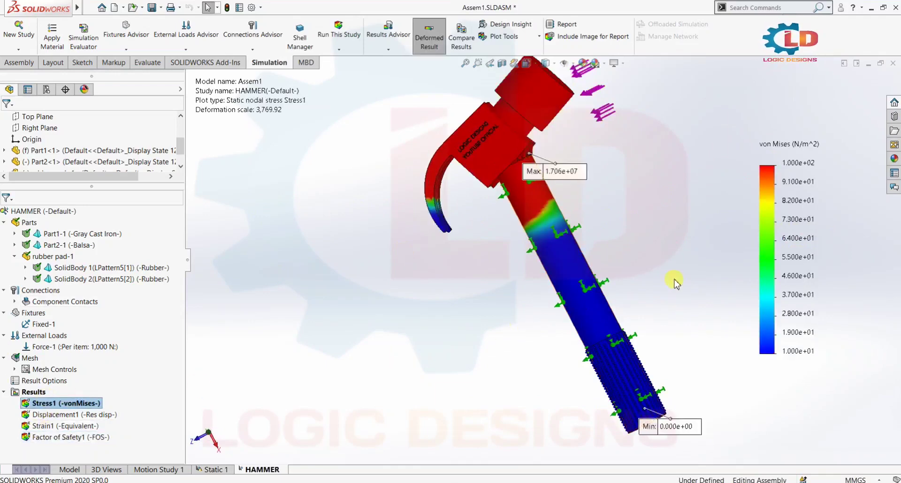
{"action": "middle_click_drag", "start_coordinate": [674, 283], "coordinate": [650, 295], "text": "ctrl"}
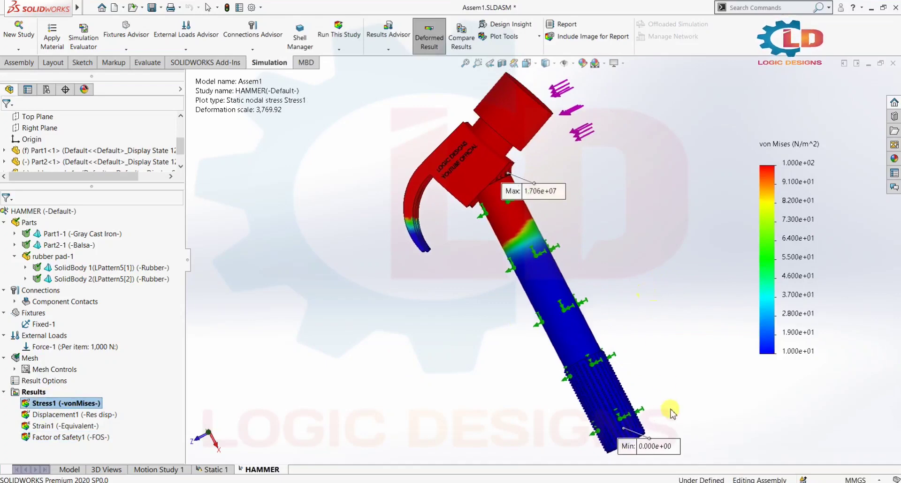
{"action": "middle_click_drag", "start_coordinate": [700, 409], "coordinate": [691, 425]}
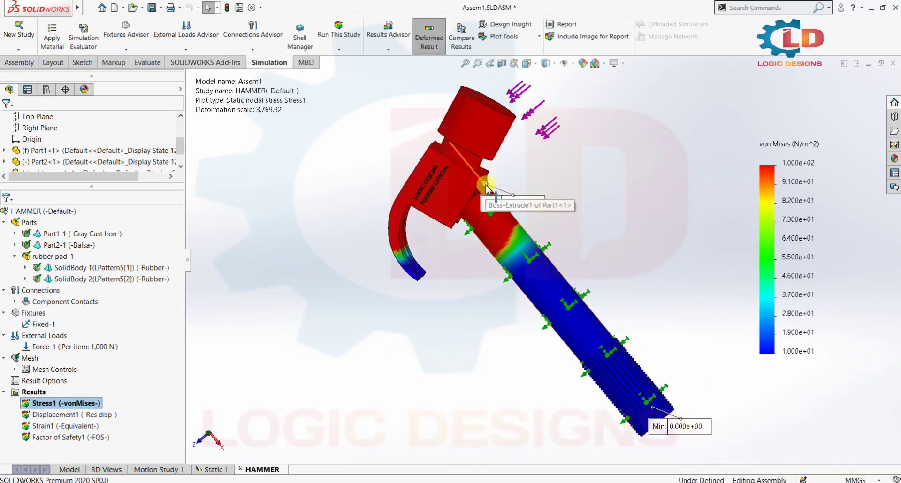
{"action": "mouse_move", "coordinate": [486, 185]}
{"action": "left_mouse_down"}
{"action": "mouse_move", "coordinate": [547, 192]}
{"action": "mouse_move", "coordinate": [687, 157]}
{"action": "mouse_move", "coordinate": [694, 100]}
{"action": "mouse_move", "coordinate": [727, 89]}
{"action": "mouse_move", "coordinate": [659, 192]}
{"action": "mouse_move", "coordinate": [584, 170]}
{"action": "mouse_move", "coordinate": [578, 155]}
{"action": "left_mouse_up"}
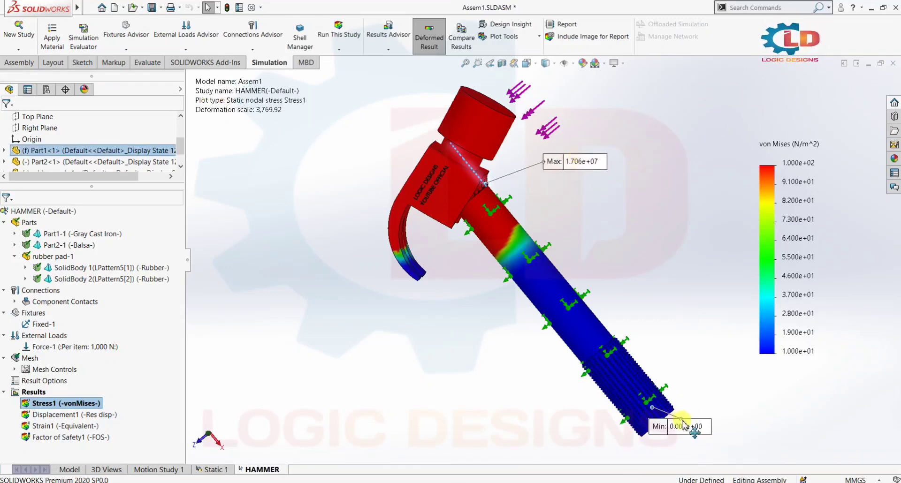
{"action": "left_click_drag", "start_coordinate": [685, 424], "coordinate": [715, 431]}
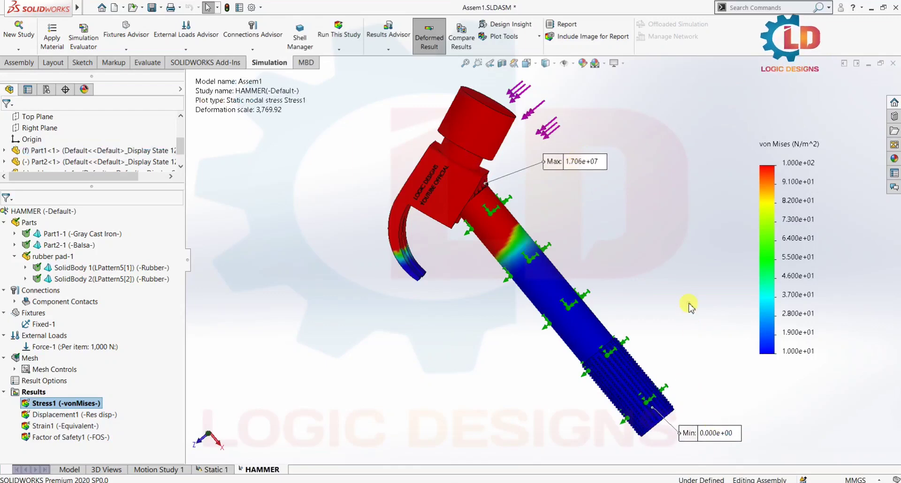
{"action": "middle_click_drag", "start_coordinate": [688, 304], "coordinate": [659, 307]}
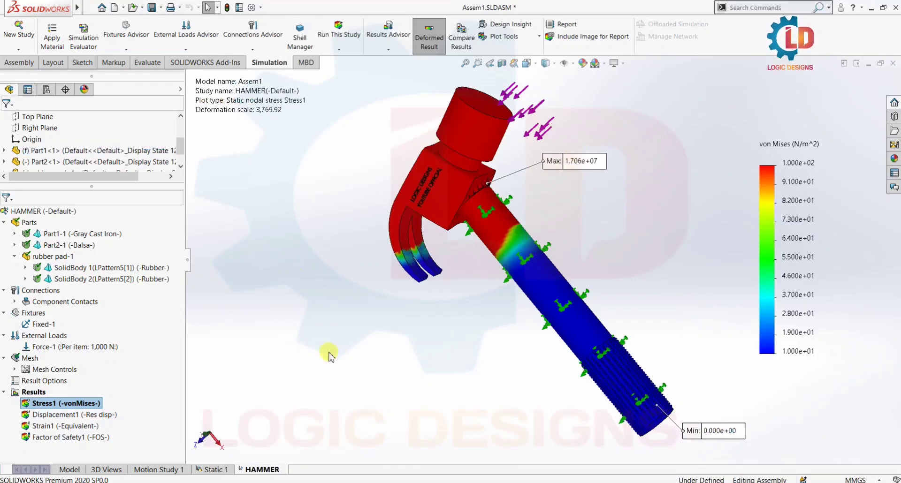
- Animate the von Mises stress plot with the animation speed lowered to 0, then end the animation
{"action": "right_click", "coordinate": [64, 404]}
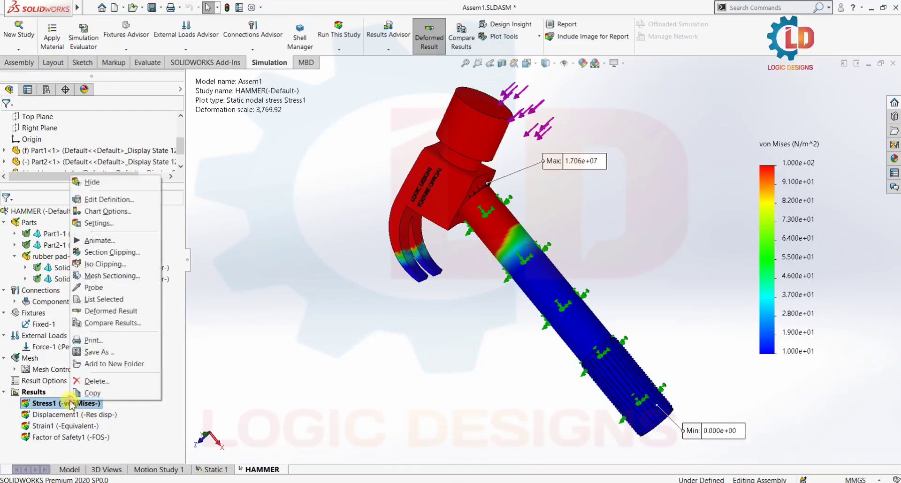
{"action": "left_click", "coordinate": [99, 240]}
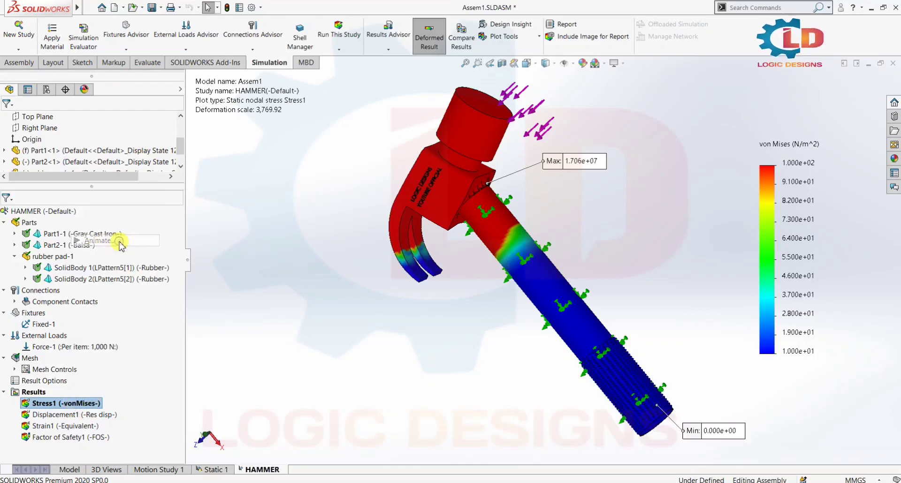
{"action": "left_click_drag", "start_coordinate": [85, 217], "coordinate": [77, 221]}
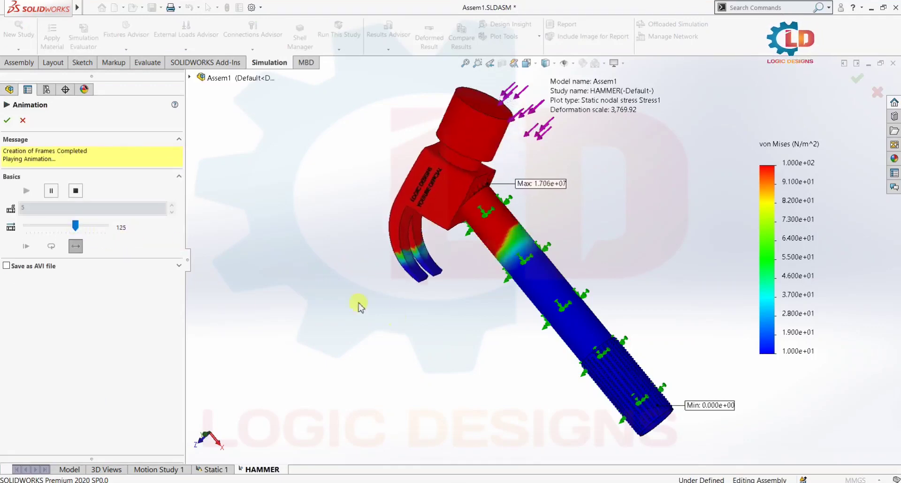
{"action": "left_click_drag", "start_coordinate": [73, 227], "coordinate": [42, 229]}
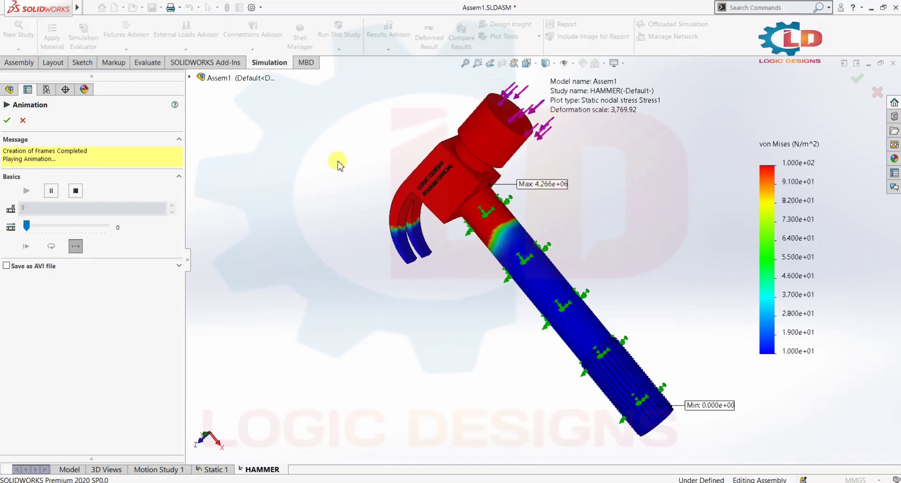
{"action": "left_click", "coordinate": [8, 123]}
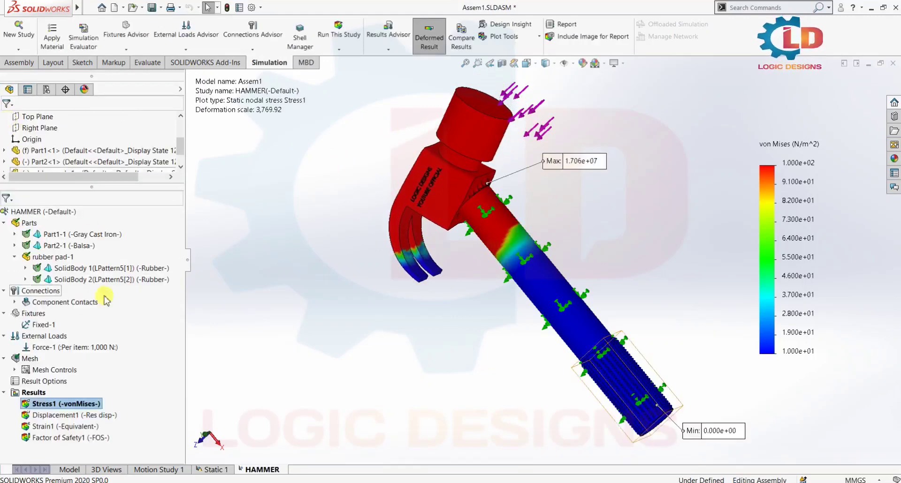
- Display the resultant displacement plot and animate the hammer's deformation, closing the animation after viewing it
{"action": "right_click", "coordinate": [78, 416]}
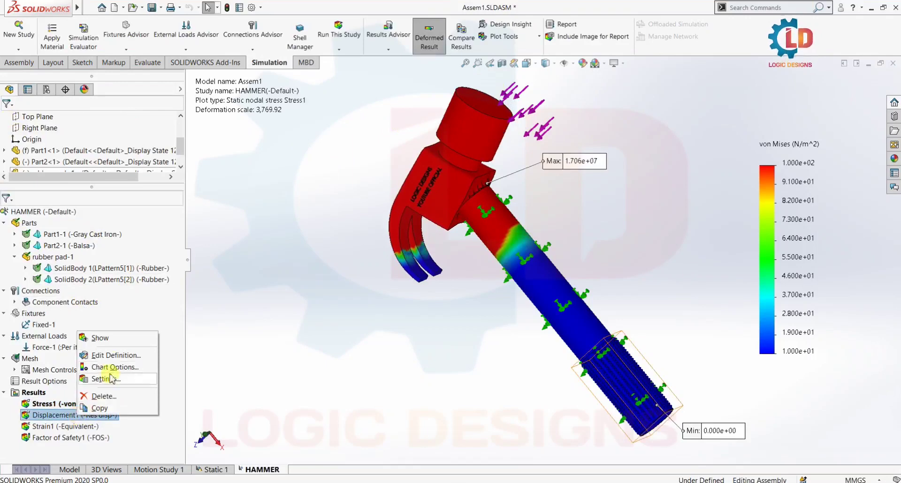
{"action": "left_click", "coordinate": [265, 365]}
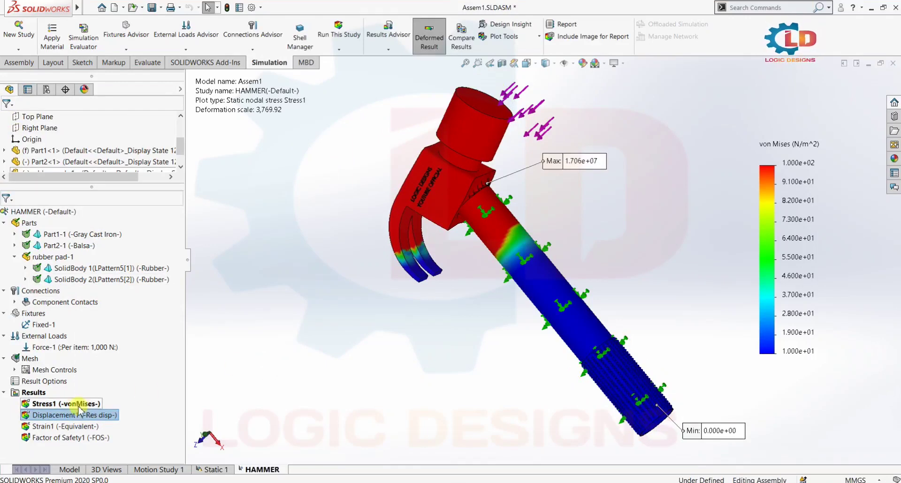
{"action": "double_click", "coordinate": [65, 416]}
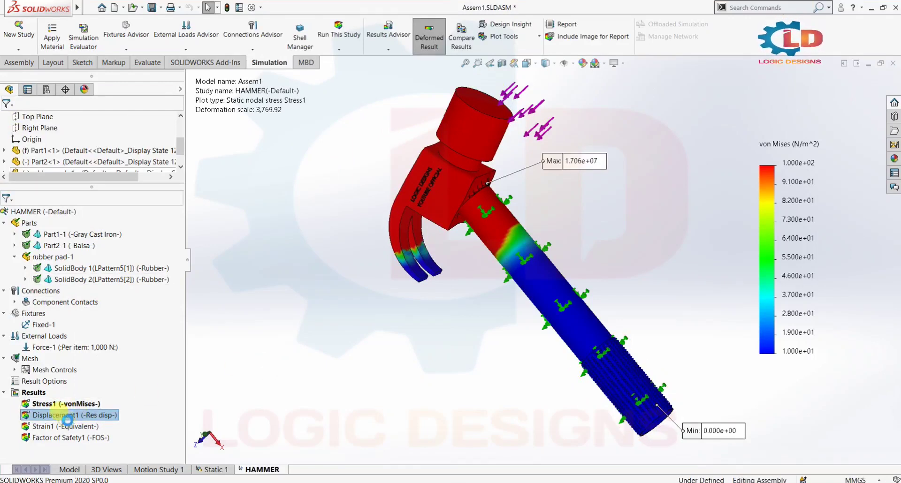
{"action": "right_click", "coordinate": [69, 419]}
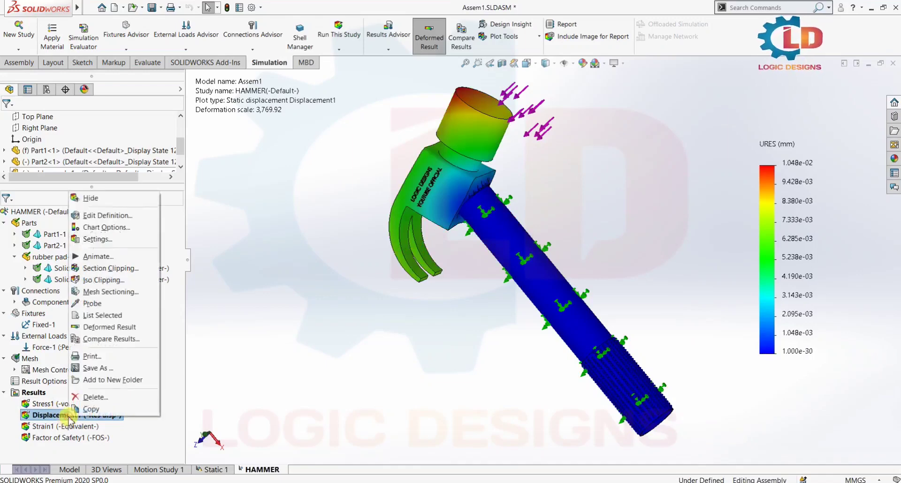
{"action": "left_click", "coordinate": [82, 258]}
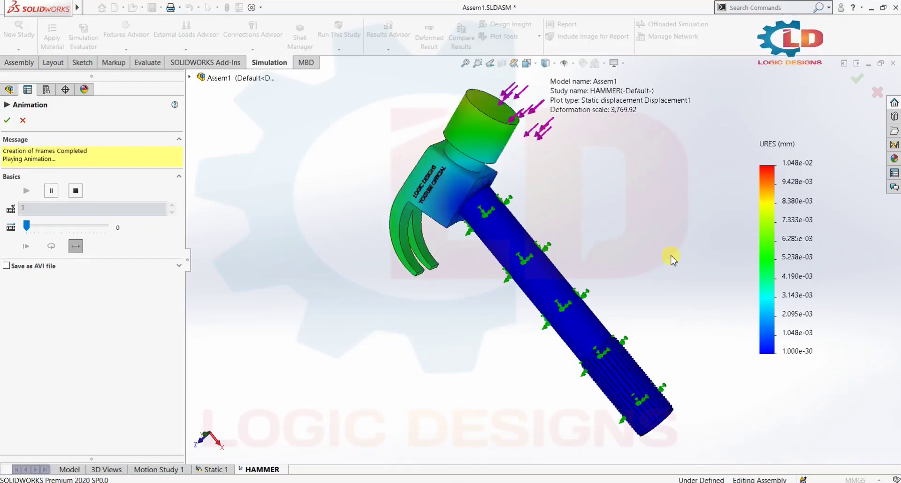
{"action": "left_click", "coordinate": [8, 120]}
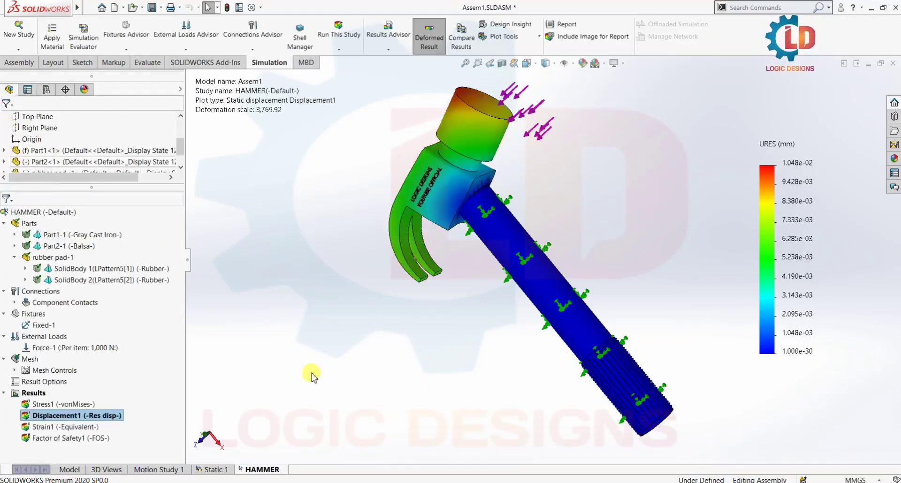
- Display the equivalent strain plot and play its animation to watch the strain around the handle joint
{"action": "left_click", "coordinate": [64, 427]}
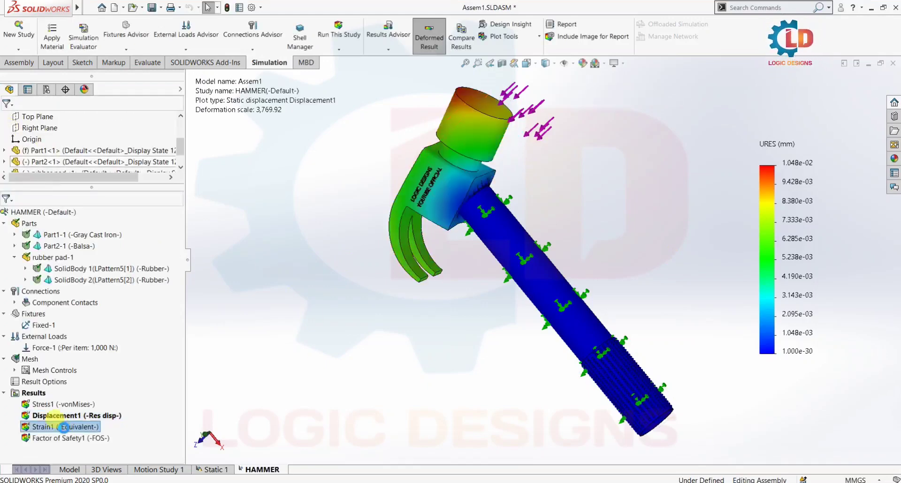
{"action": "double_click", "coordinate": [63, 427]}
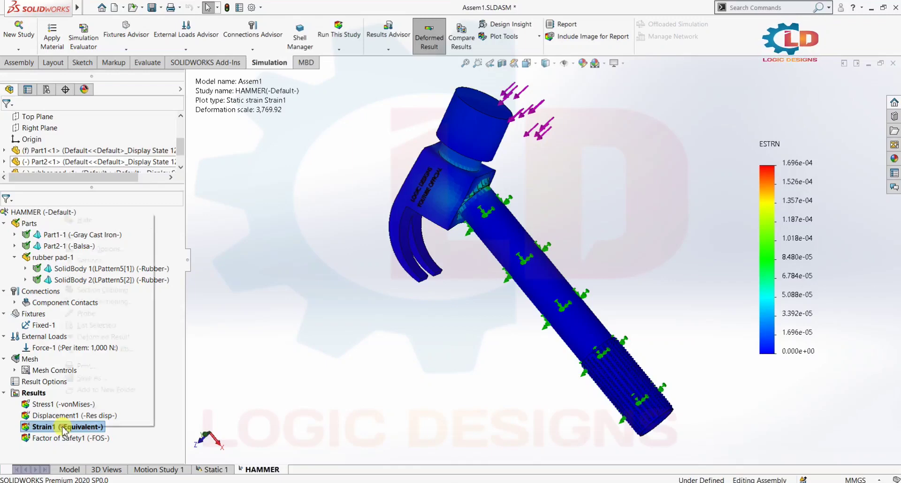
{"action": "right_click", "coordinate": [63, 428]}
{"action": "left_click", "coordinate": [146, 278]}
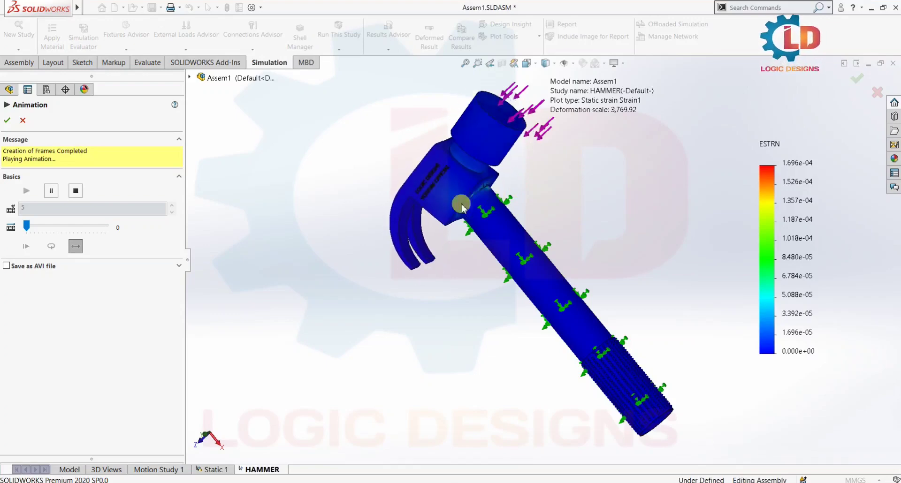
{"action": "left_click", "coordinate": [6, 124]}
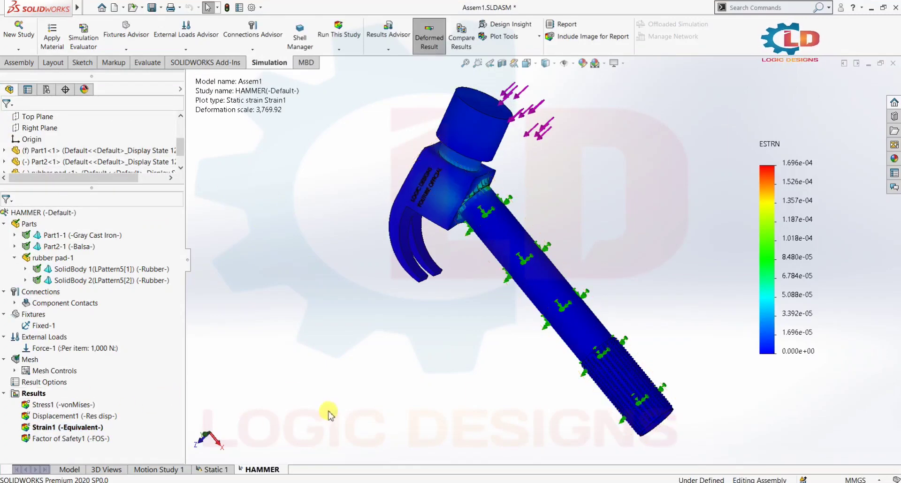
- Return to the von Mises stress plot and spread its maximum and minimum labels away from the head and grip
{"action": "middle_click_drag", "start_coordinate": [326, 411], "coordinate": [698, 385]}
{"action": "middle_click_drag", "start_coordinate": [601, 374], "coordinate": [339, 368]}
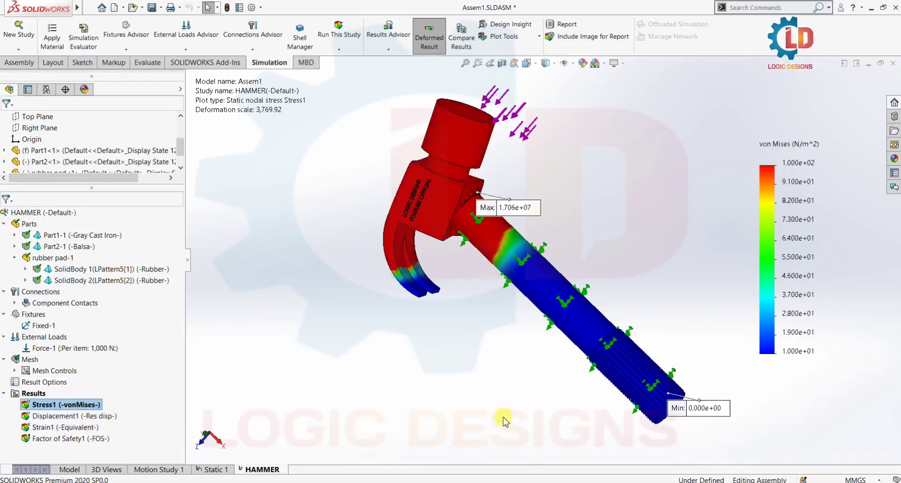
{"action": "middle_click_drag", "start_coordinate": [504, 422], "coordinate": [525, 421]}
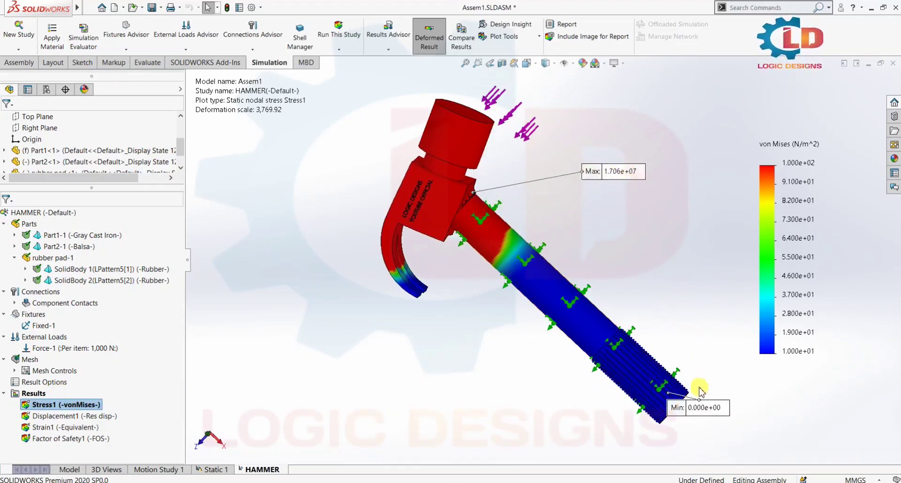
{"action": "left_click_drag", "start_coordinate": [719, 360], "coordinate": [710, 255]}
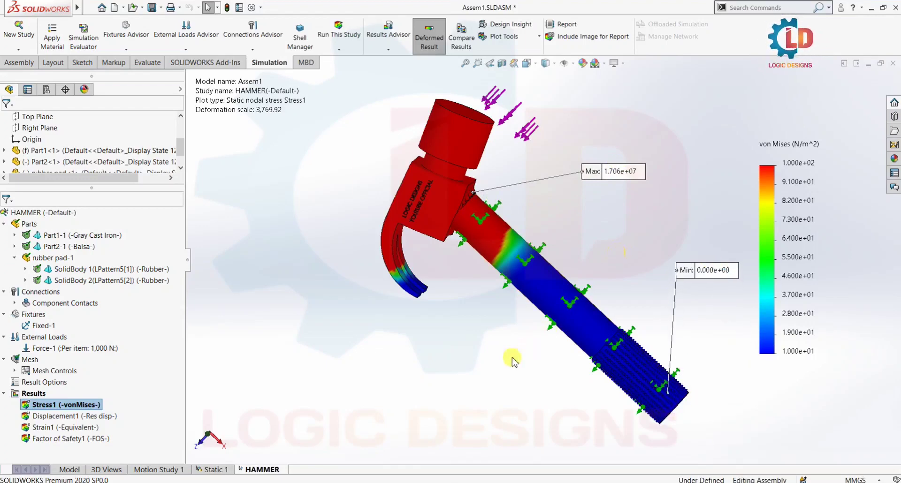
{"action": "middle_click_drag", "start_coordinate": [543, 392], "coordinate": [518, 369]}
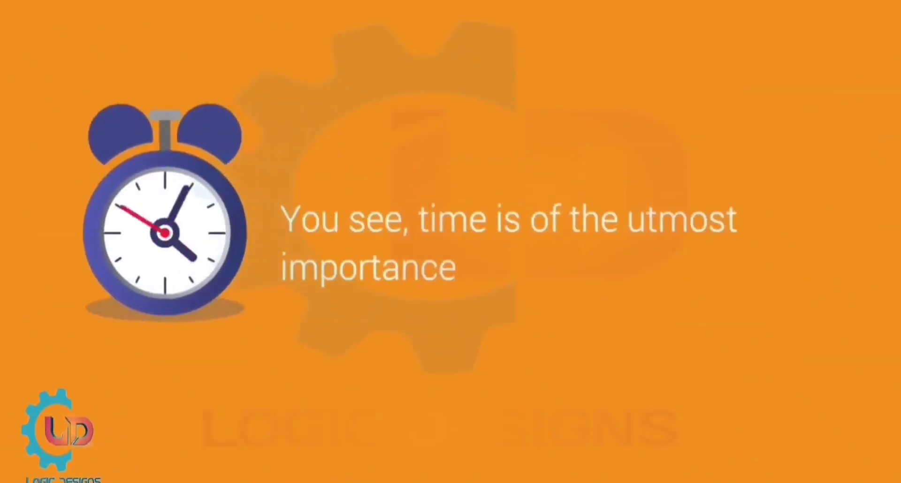